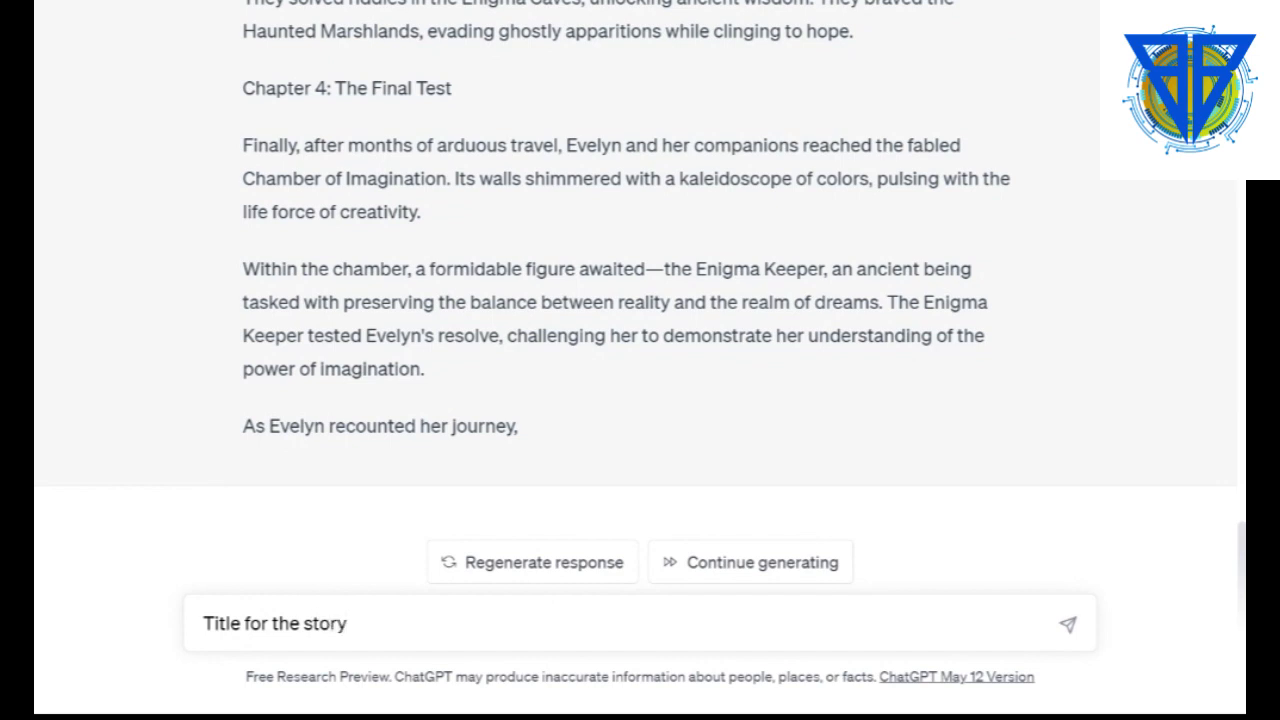
# Send ChatGPT the prompt "Title for the story"
pyautogui.press('Return')
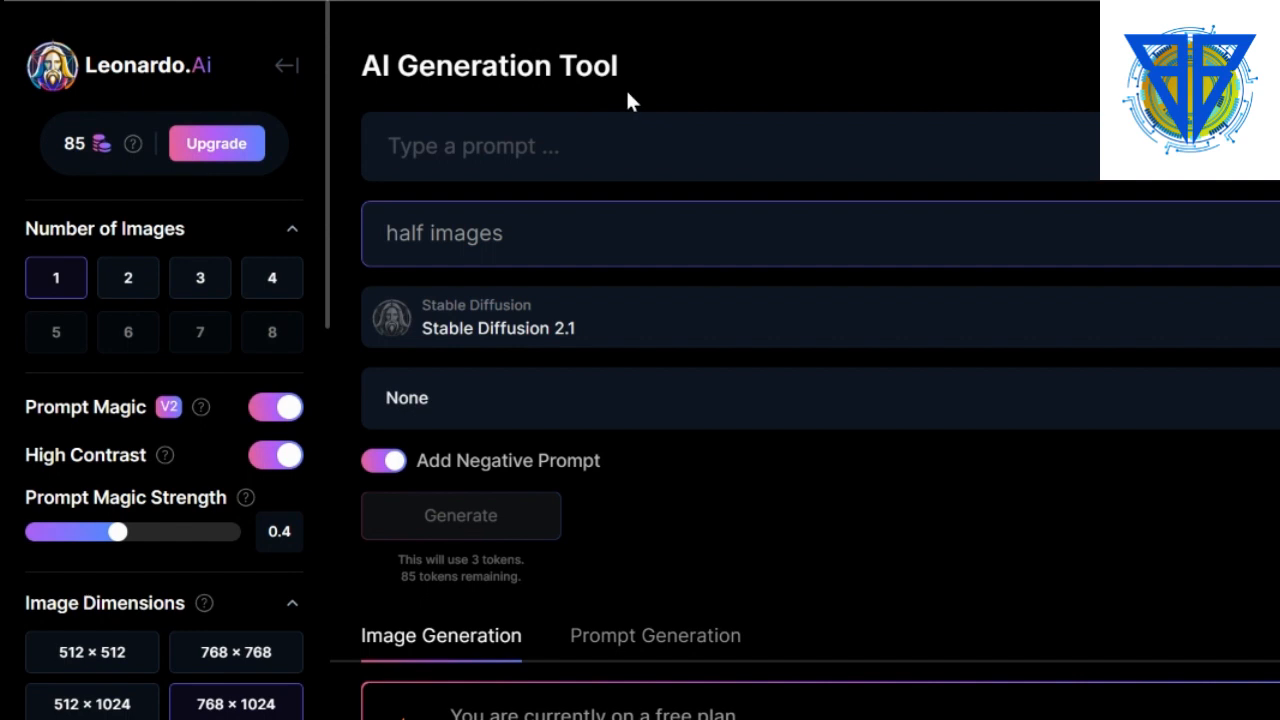
# Switch to the ChatGPT story and copy Chapter 1's opening paragraph, from "In the heart of a small town" to "souls to its shelves."
pyautogui.click(240, 1)
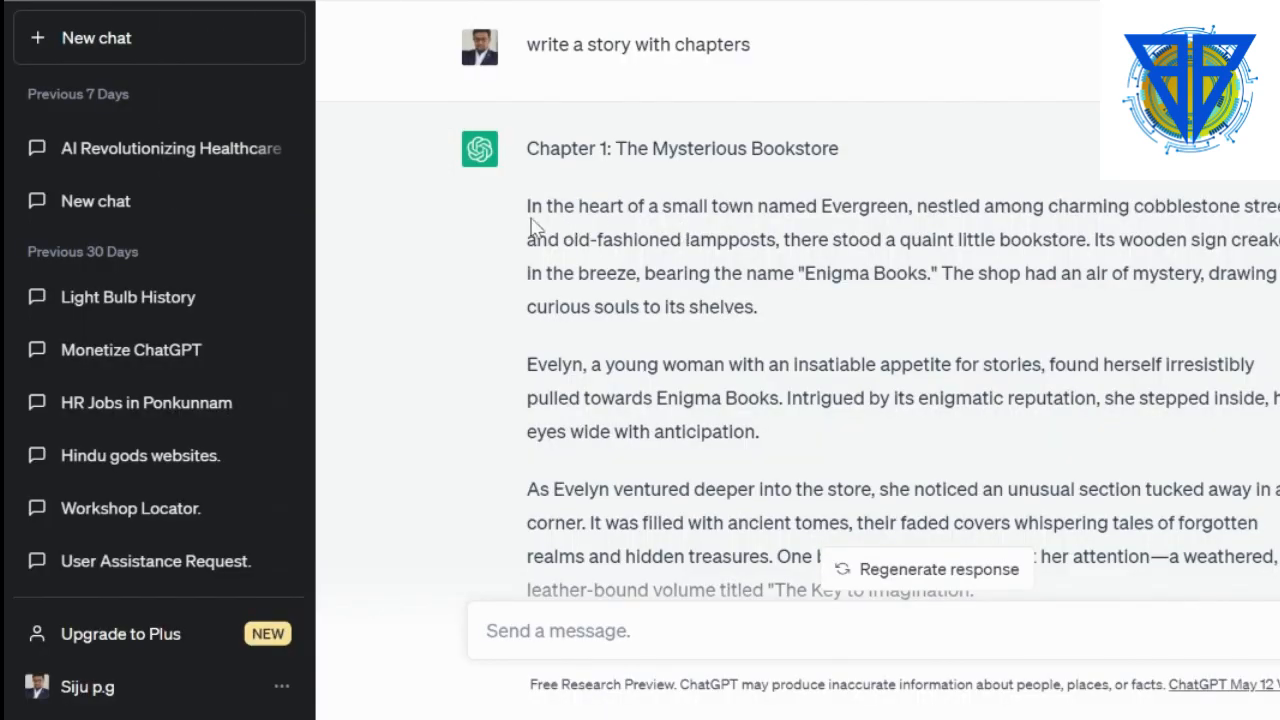
pyautogui.moveTo(527, 206); pyautogui.dragTo(812, 318)
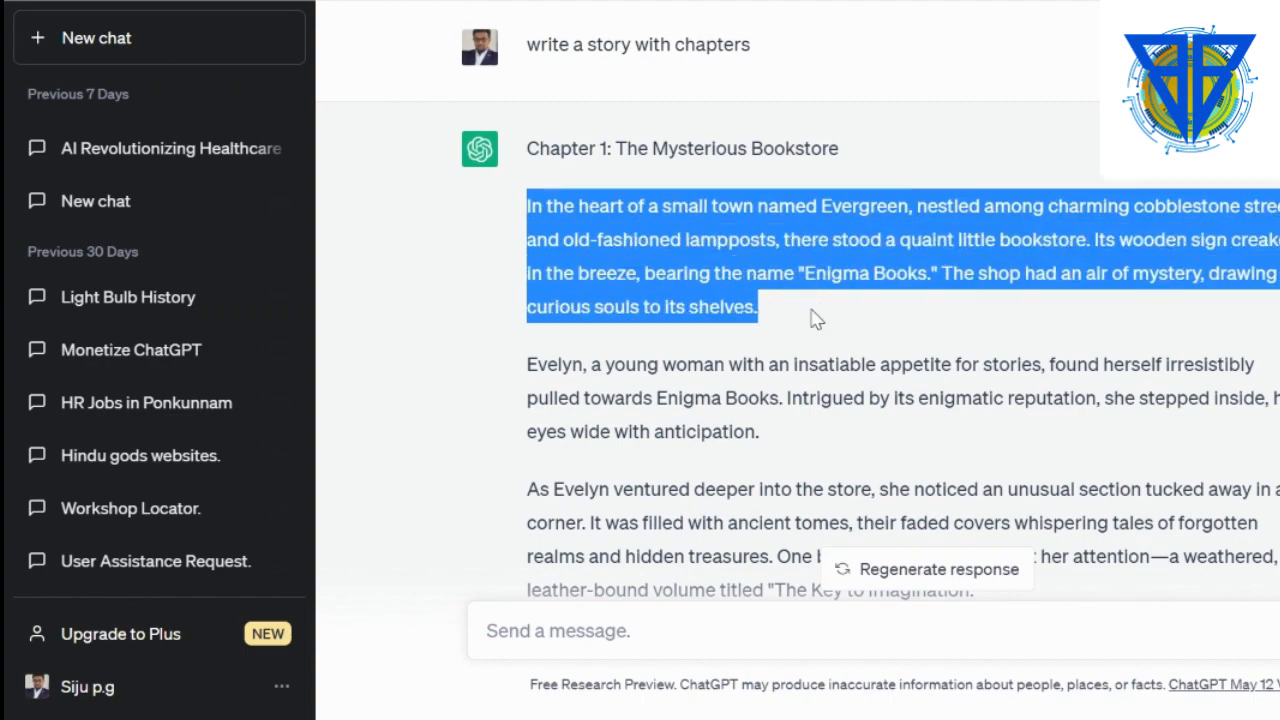
pyautogui.rightClick(619, 217)
pyautogui.click(650, 240)
# Switch to Leonardo.Ai, paste the copied Evergreen paragraph as the image prompt, and generate one image from it
pyautogui.click(545, 1)
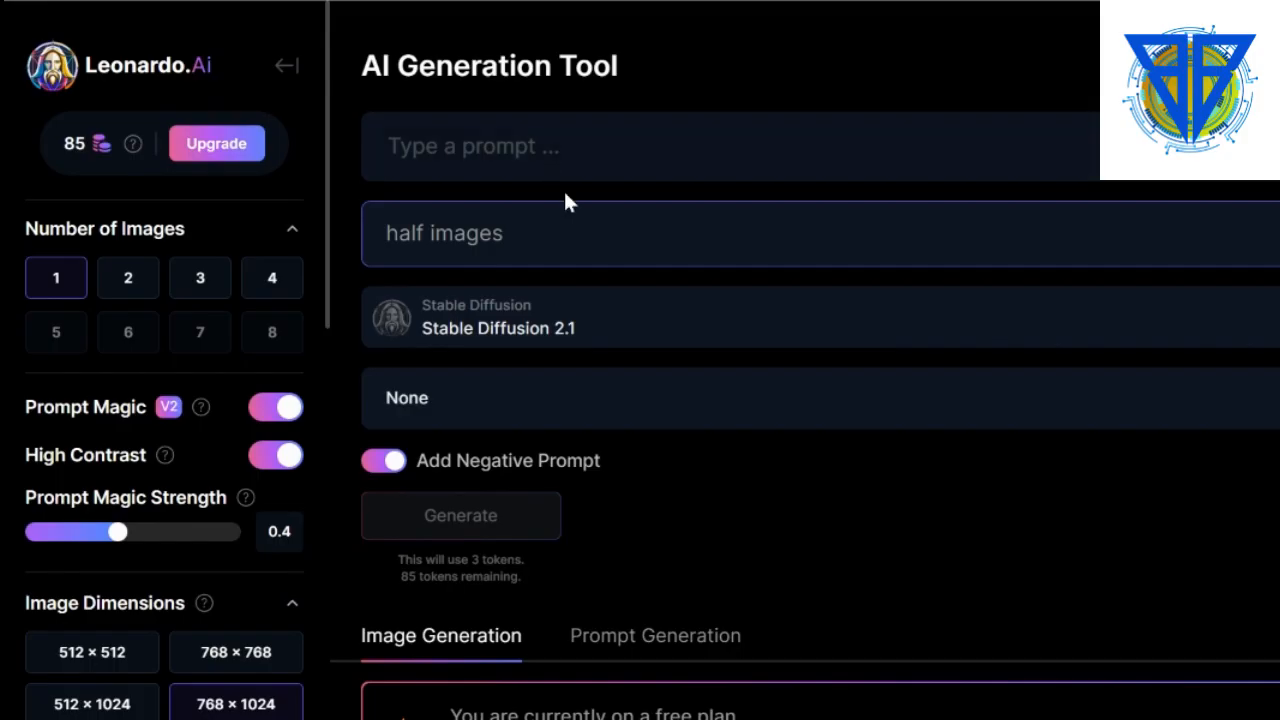
pyautogui.click(525, 150)
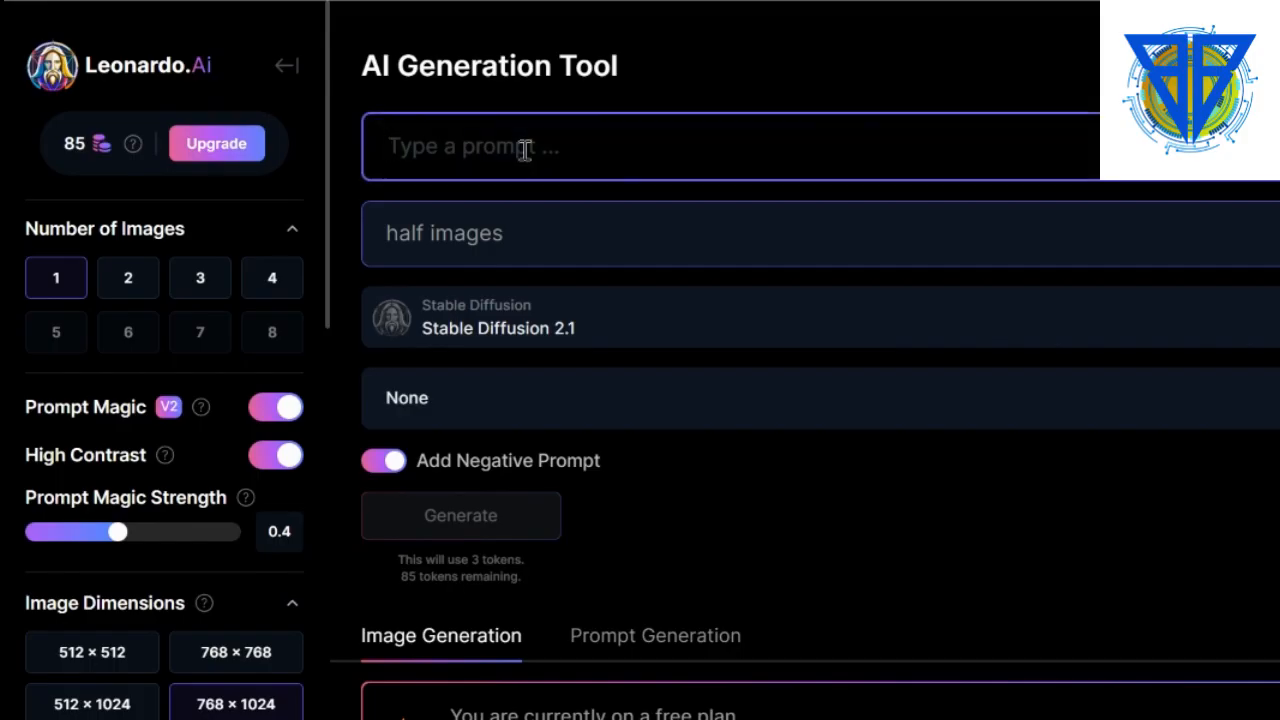
pyautogui.rightClick(525, 150)
pyautogui.click(600, 338)
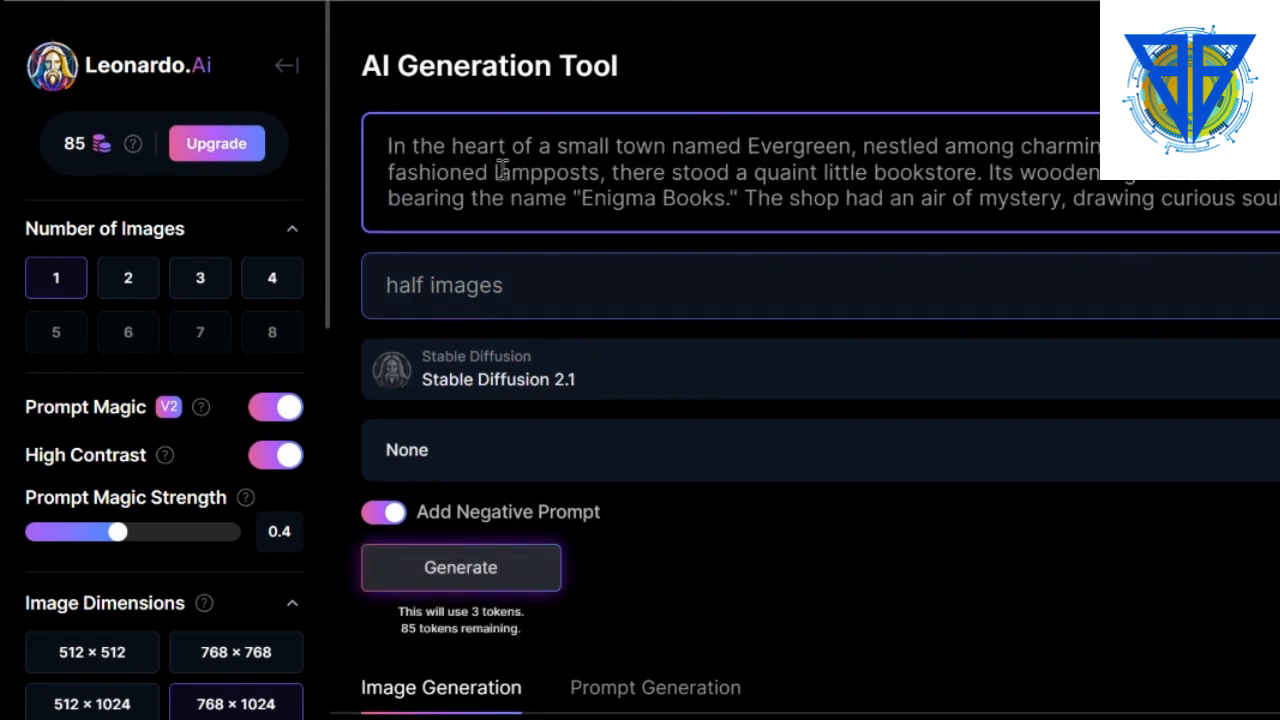
pyautogui.click(484, 576)
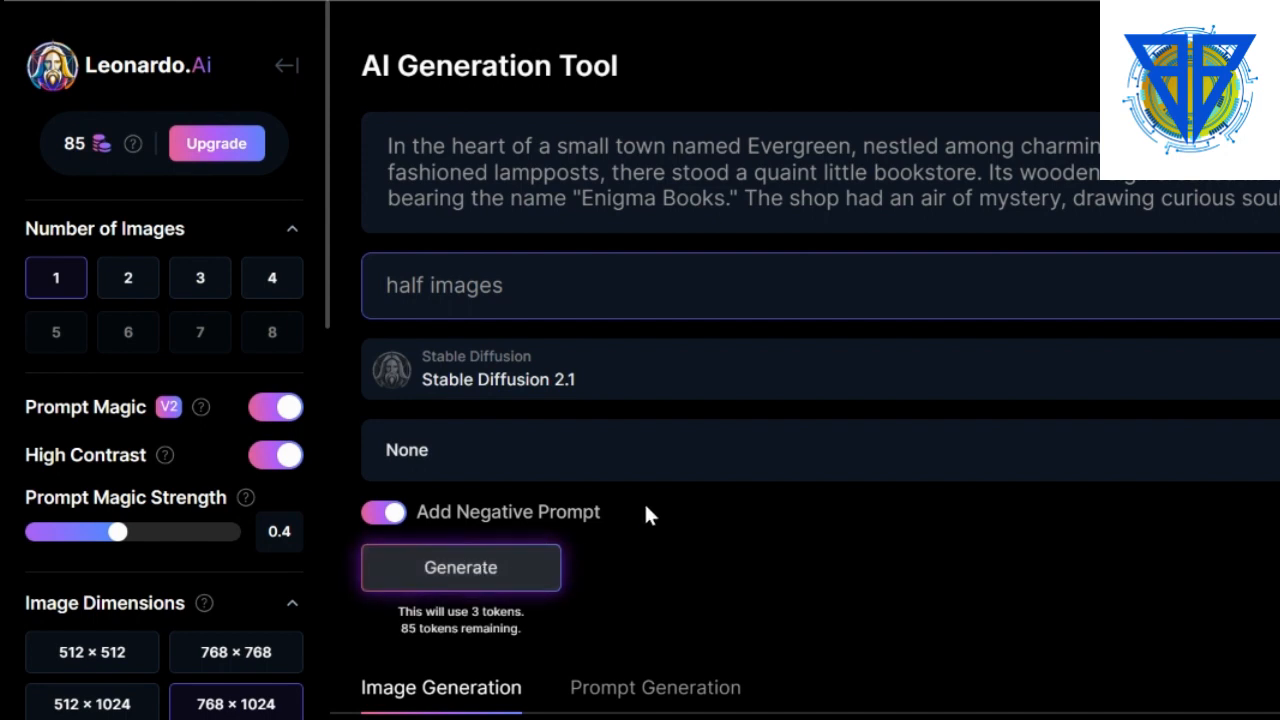
pyautogui.scroll(-3, 645, 508)
pyautogui.scroll(-4, 644, 501)
pyautogui.scroll(-3, 510, 460)
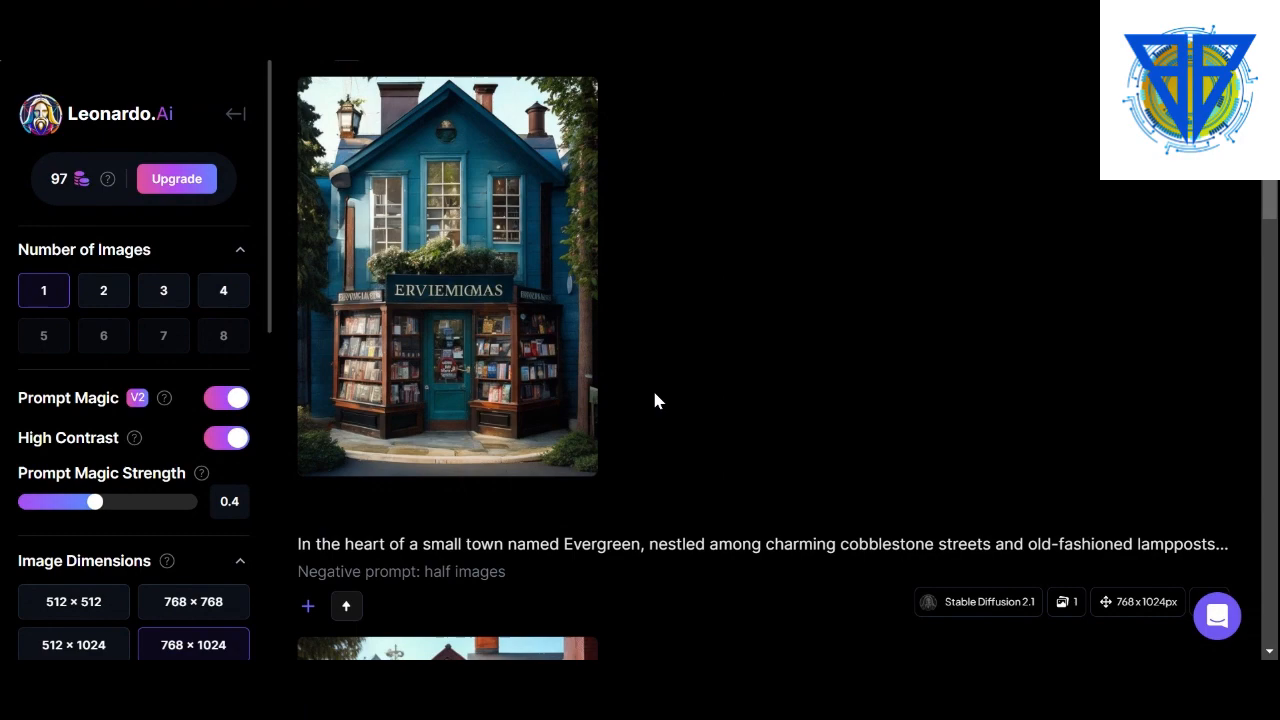
# Replace the prompt with the paragraph starting "Evelyn, a young woman with an insatiable appetite for stories" and generate its image
pyautogui.scroll(10, 654, 400)
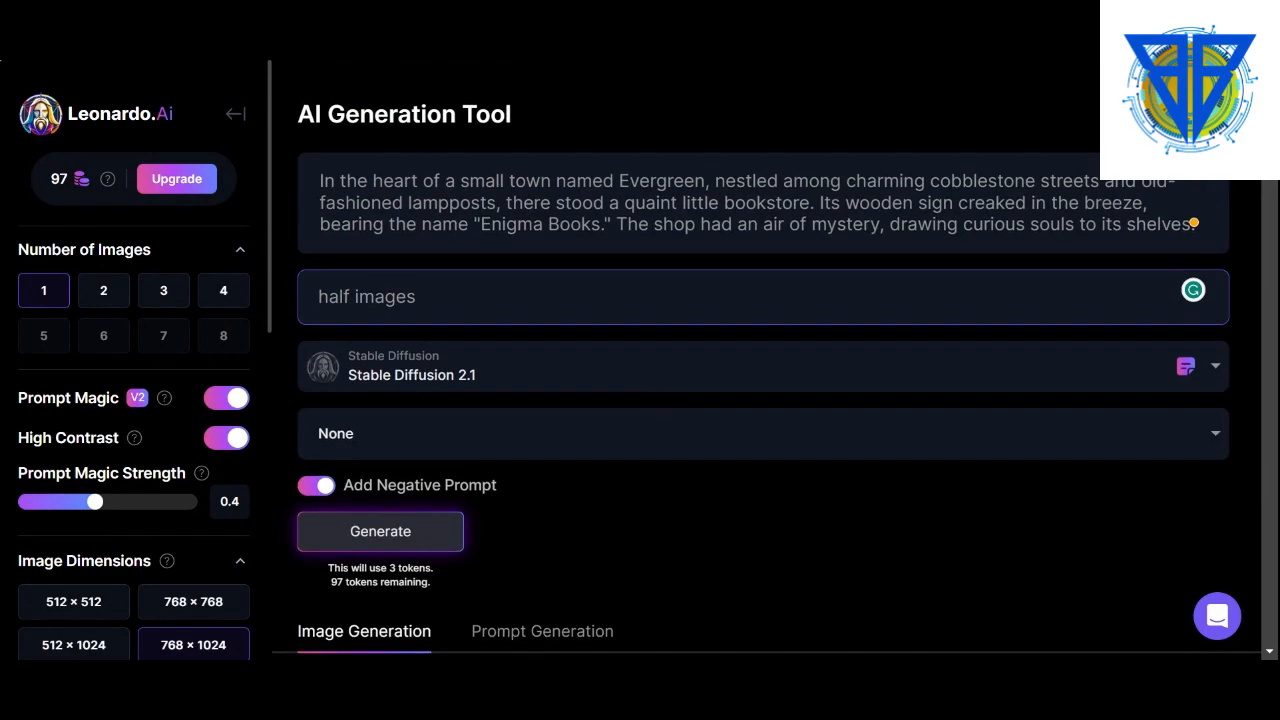
pyautogui.click(466, 194)
pyautogui.hotkey('ctrl', 'a')
pyautogui.hotkey('ctrl', 'v')
pyautogui.scroll(-2, 420, 330)
pyautogui.click(377, 332)
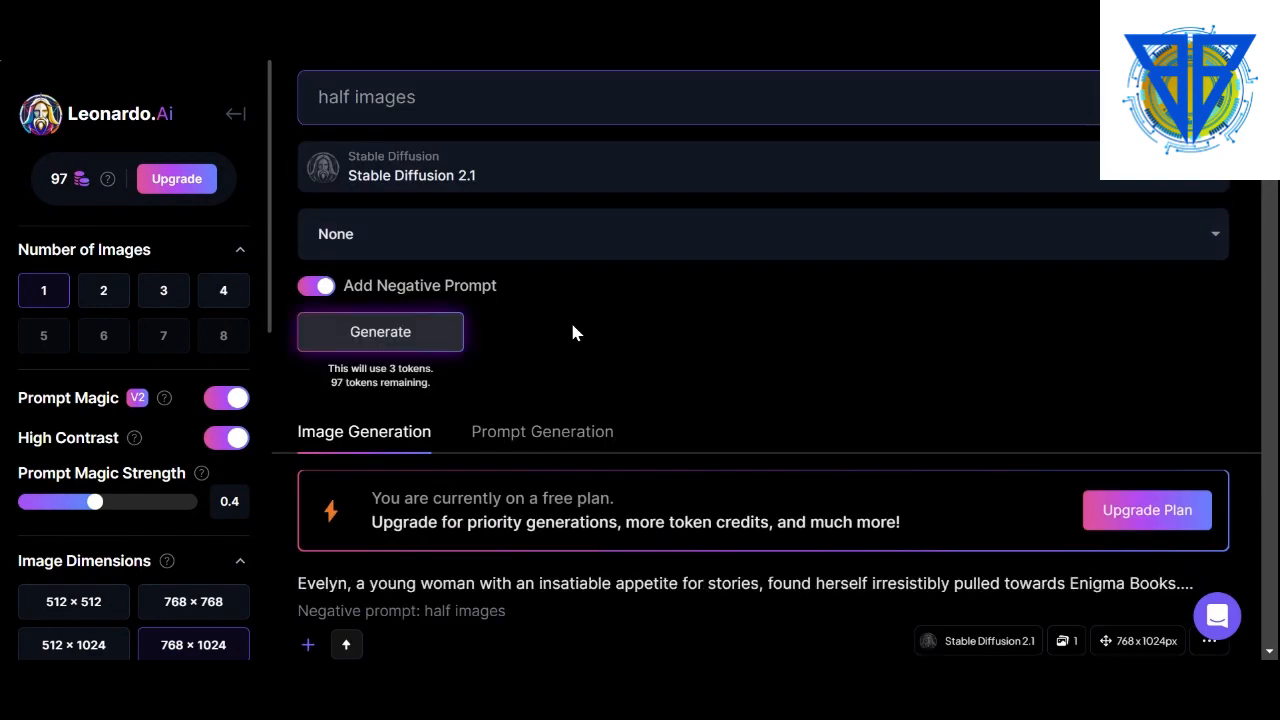
pyautogui.scroll(-5, 540, 332)
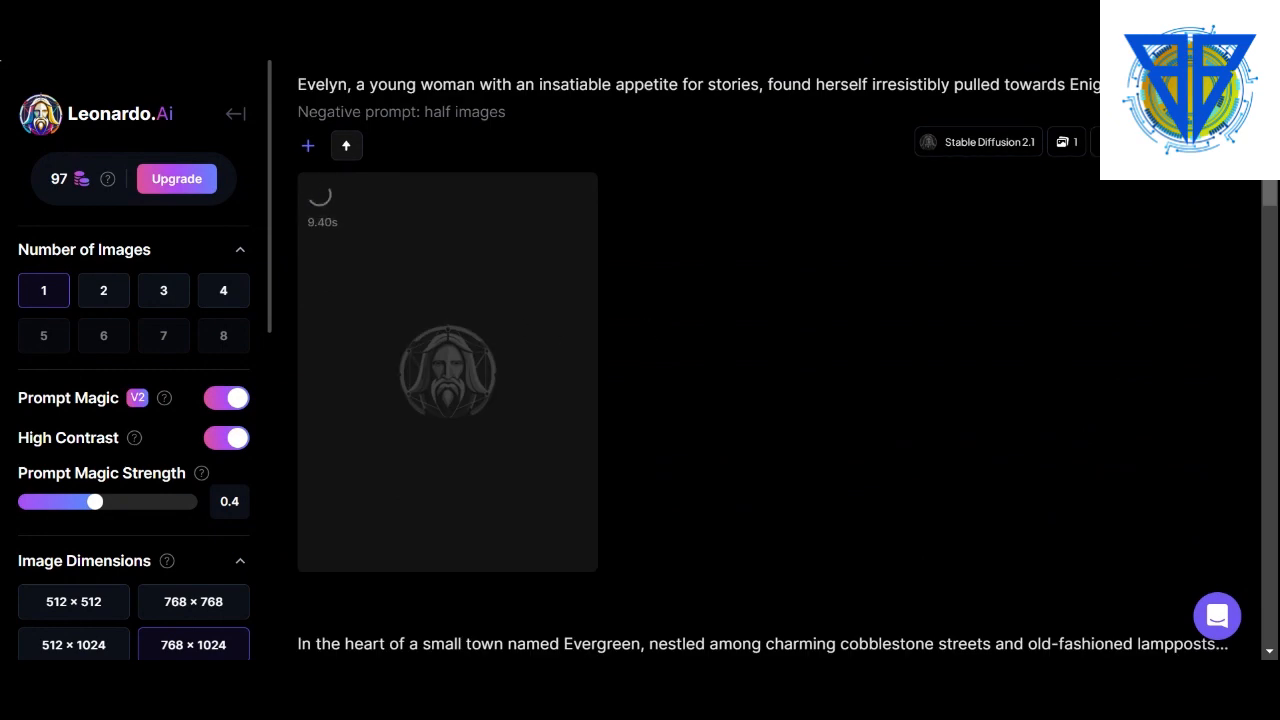
# Replace the prompt with the paragraph starting "As Evelyn ventured deeper into the store" and generate its image
pyautogui.scroll(3, 700, 380)
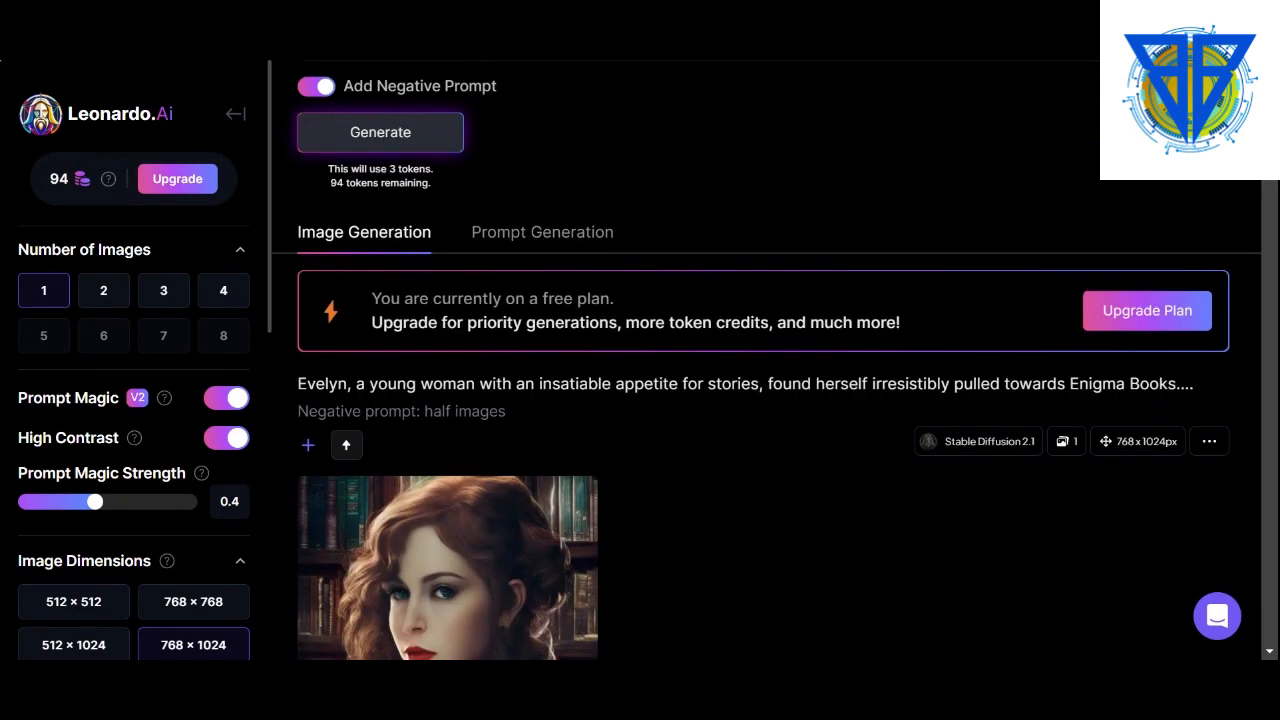
pyautogui.scroll(4, 577, 203)
pyautogui.click(577, 203)
pyautogui.hotkey('ctrl', 'a')
pyautogui.hotkey('ctrl', 'v')
pyautogui.scroll(-3, 580, 246)
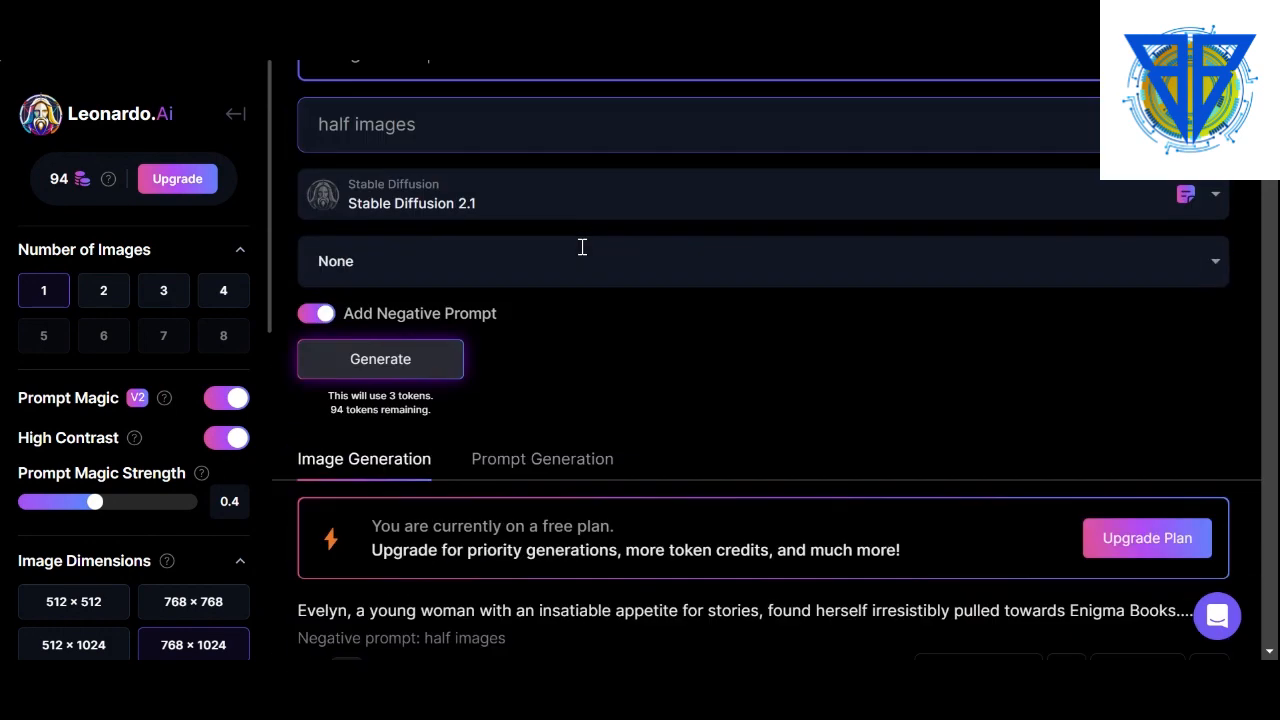
pyautogui.click(380, 252)
pyautogui.scroll(-1, 678, 222)
pyautogui.scroll(-4, 678, 229)
pyautogui.scroll(1, 676, 229)
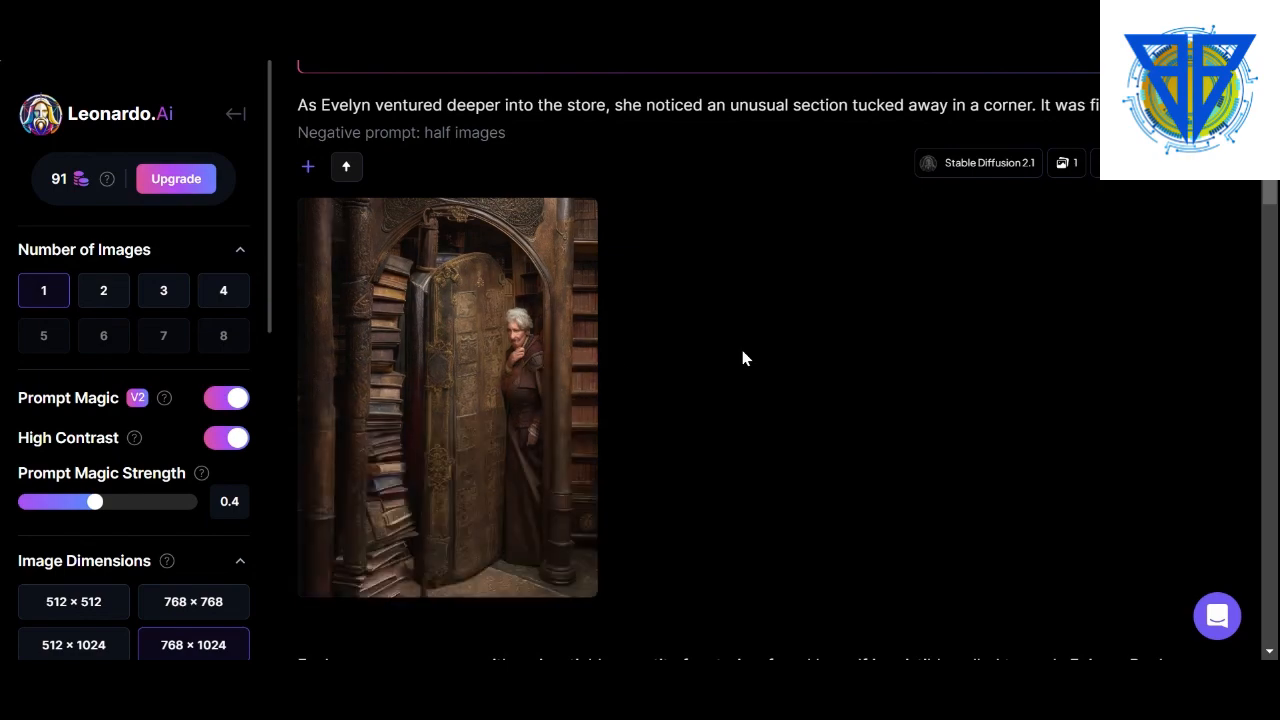
# Open the generated blue bookstore image at full size and save it as a JPEG under the suggested file name
pyautogui.scroll(-6, 742, 358)
pyautogui.scroll(7, 742, 358)
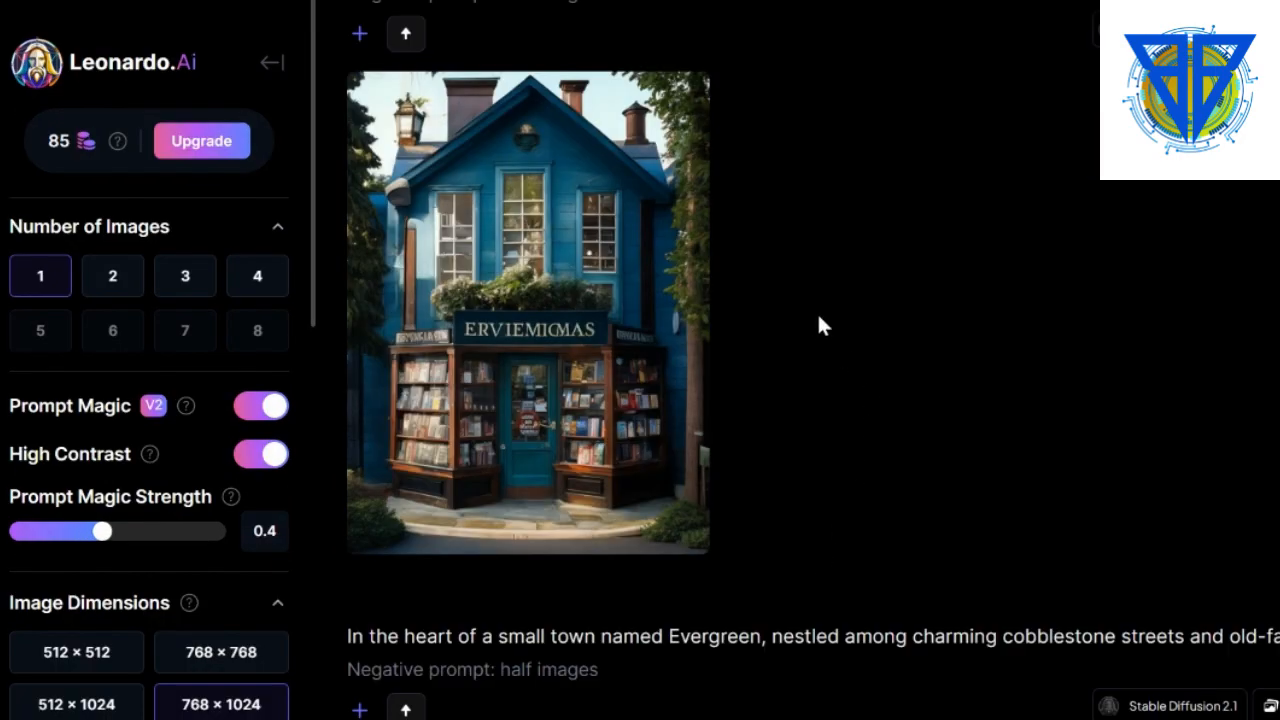
pyautogui.scroll(15, 818, 318)
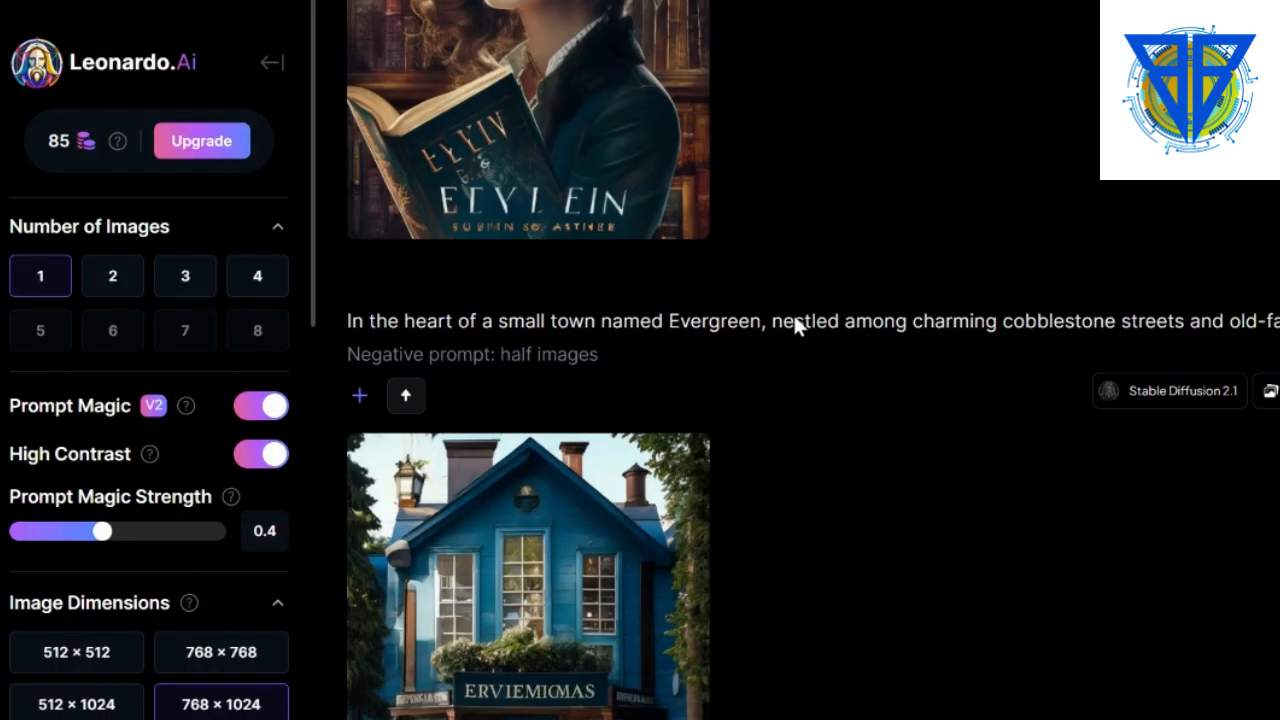
pyautogui.scroll(-10, 615, 320)
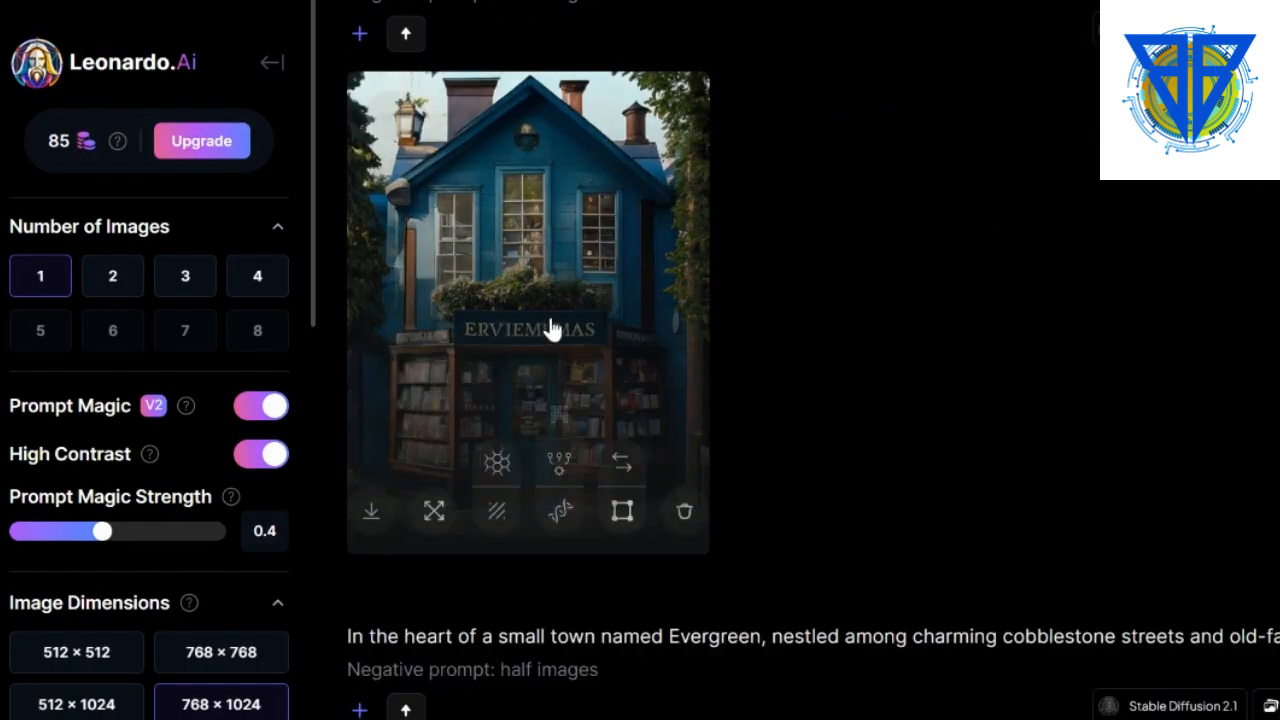
pyautogui.click(531, 300)
pyautogui.rightClick(771, 253)
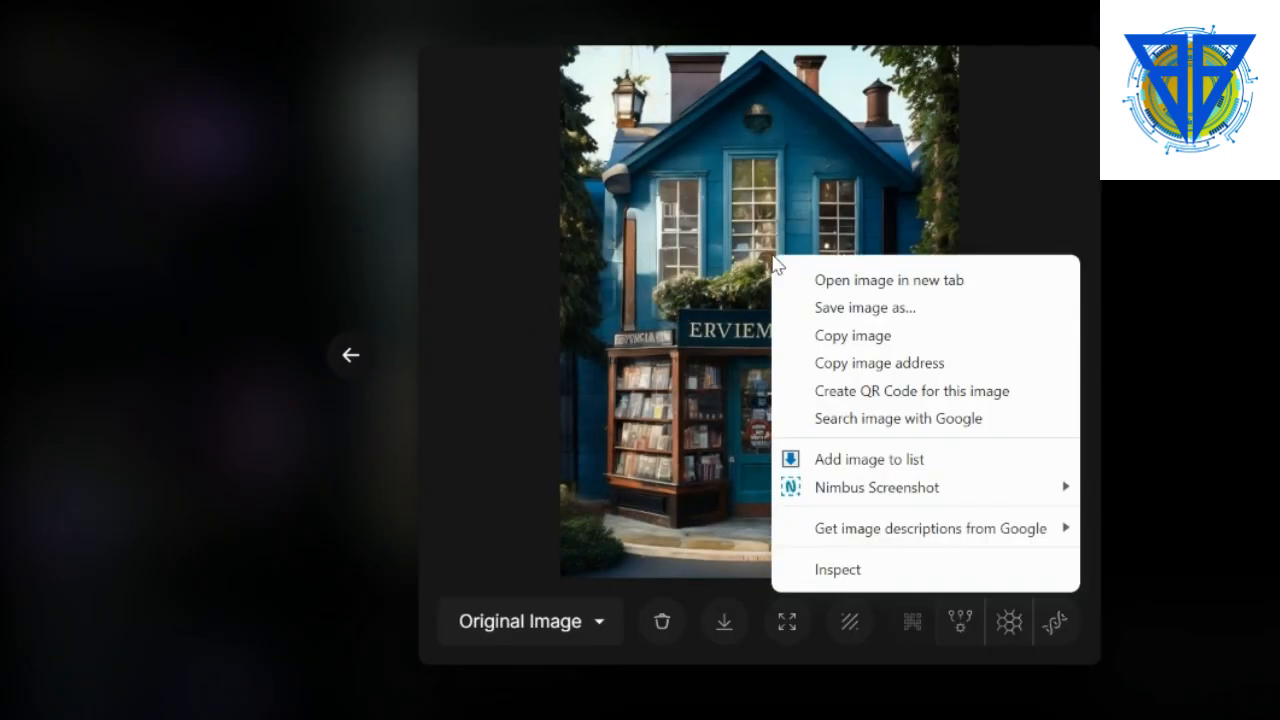
pyautogui.click(836, 310)
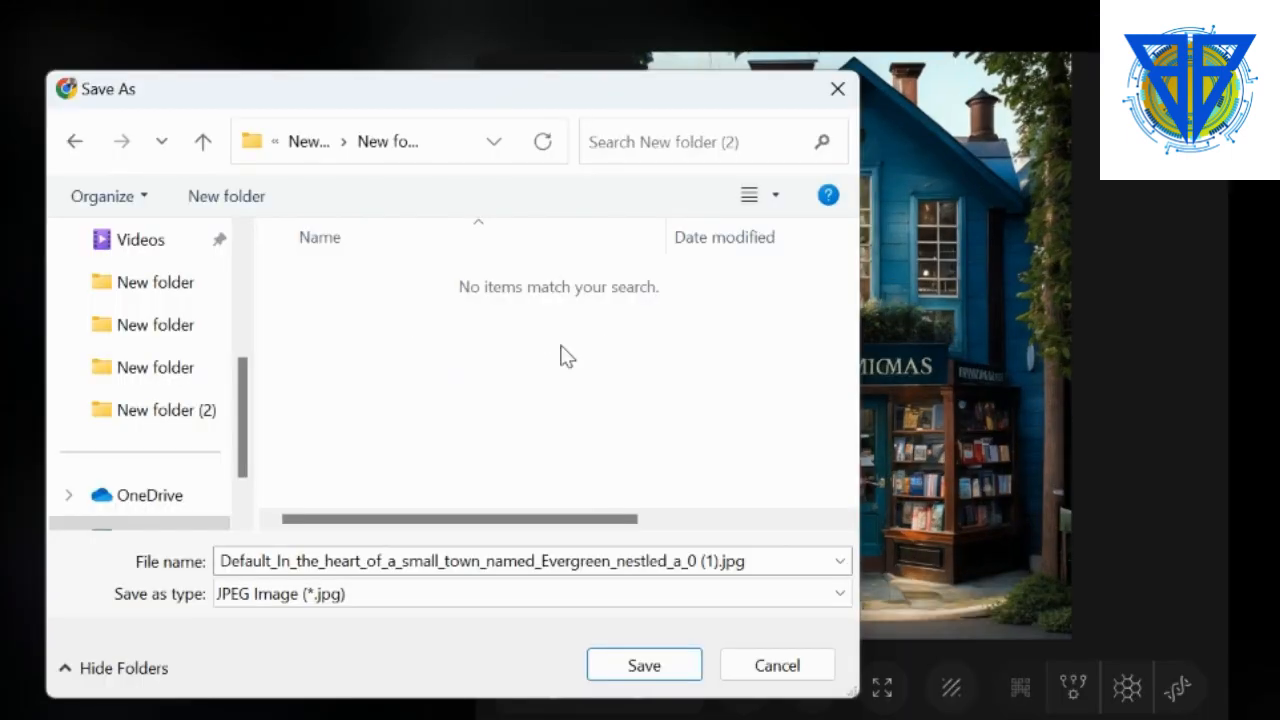
pyautogui.click(640, 666)
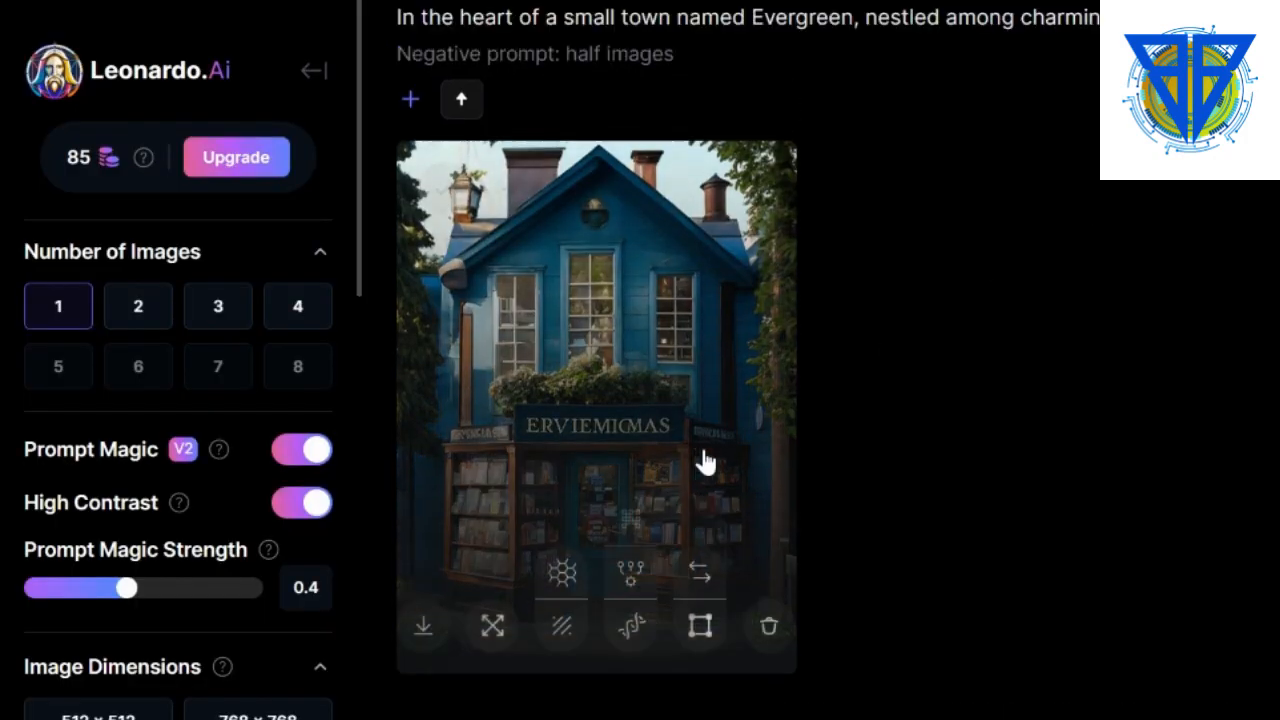
# Save the generated portrait of the woman holding a book as a JPEG under the suggested name, and close its preview
pyautogui.scroll(5, 703, 457)
pyautogui.click(651, 249)
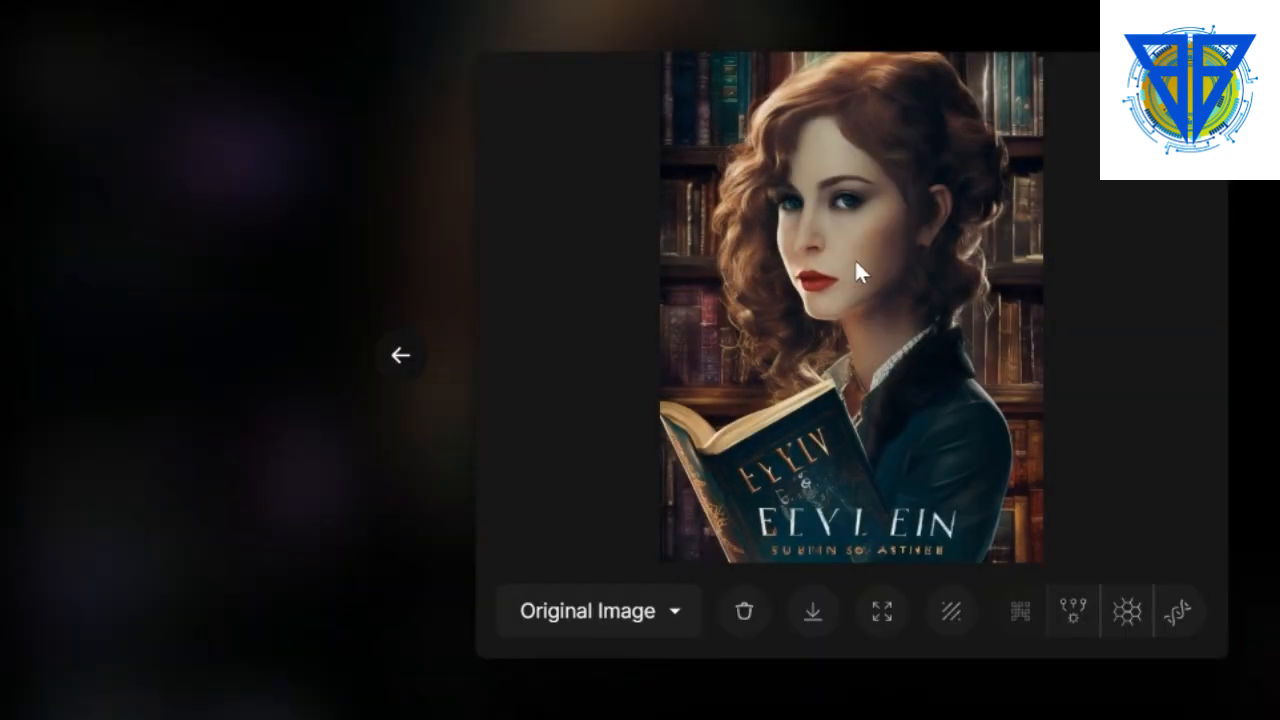
pyautogui.rightClick(857, 258)
pyautogui.click(920, 319)
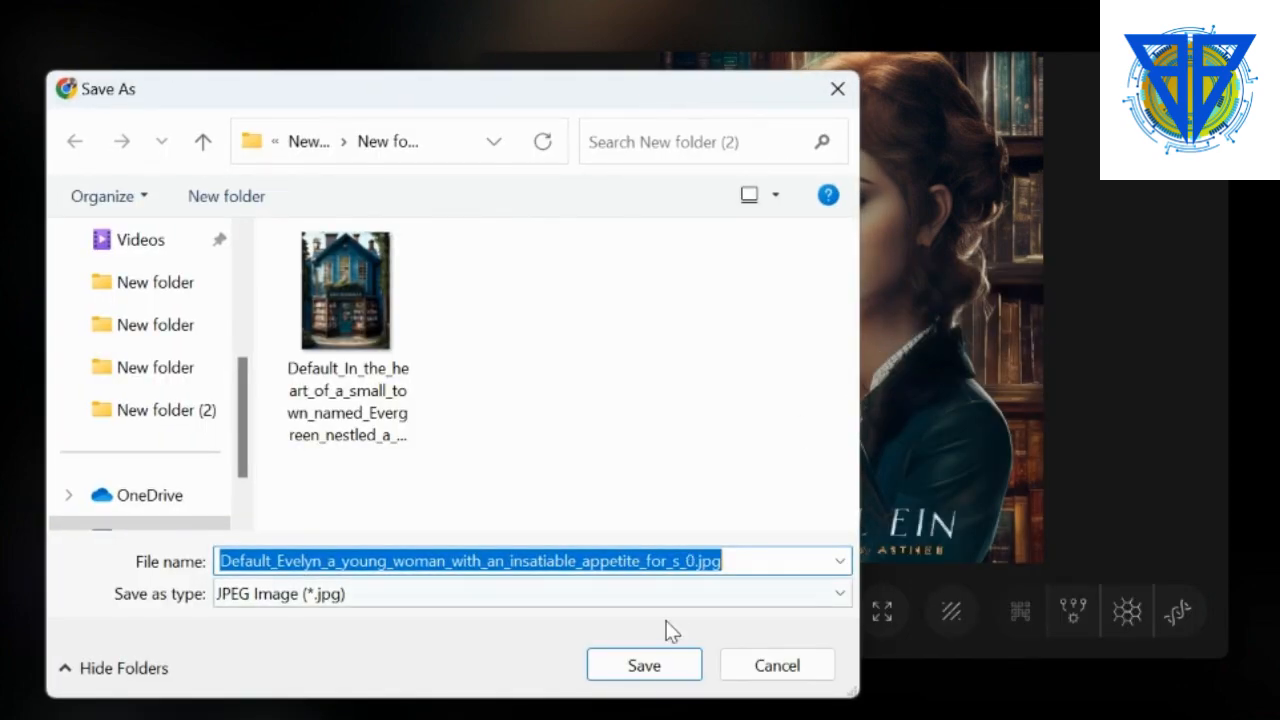
pyautogui.click(663, 677)
pyautogui.click(1240, 85)
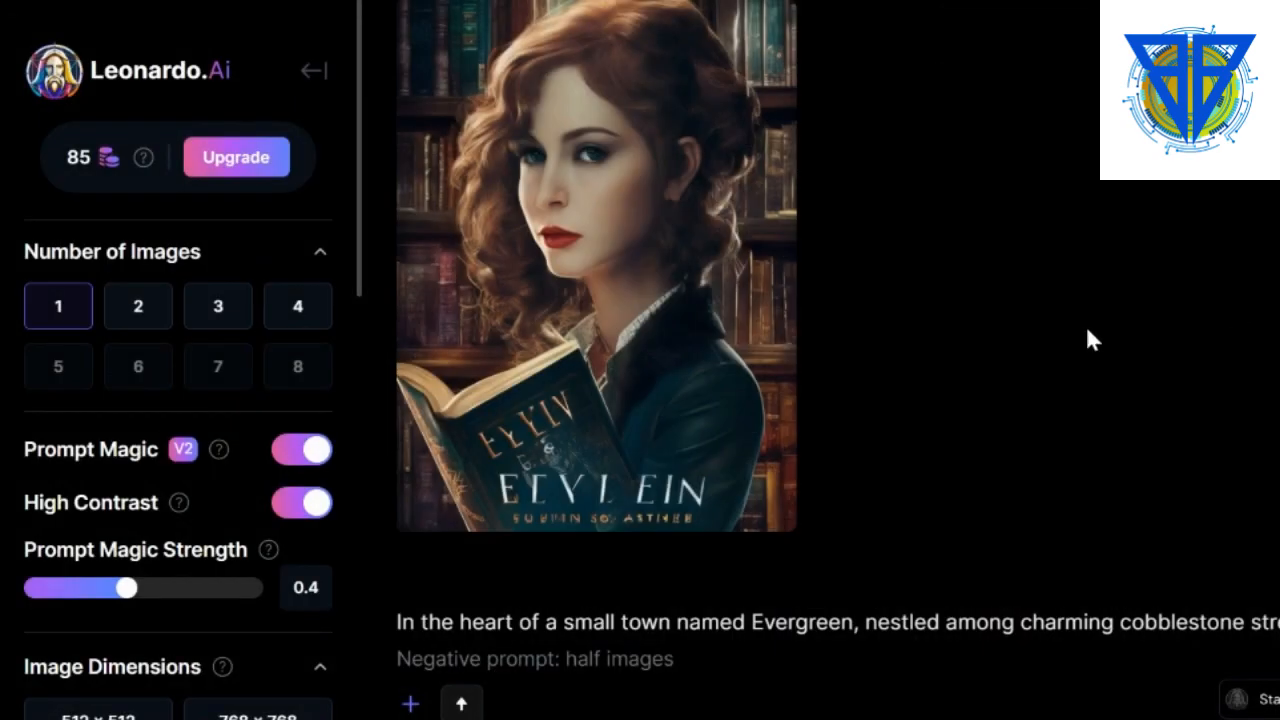
# Switch to Canva, search templates for "story", choose the 8 × 8 in Story Book type, and create a blank Story Book
pyautogui.moveTo(714, 394)
pyautogui.click(450, 1)
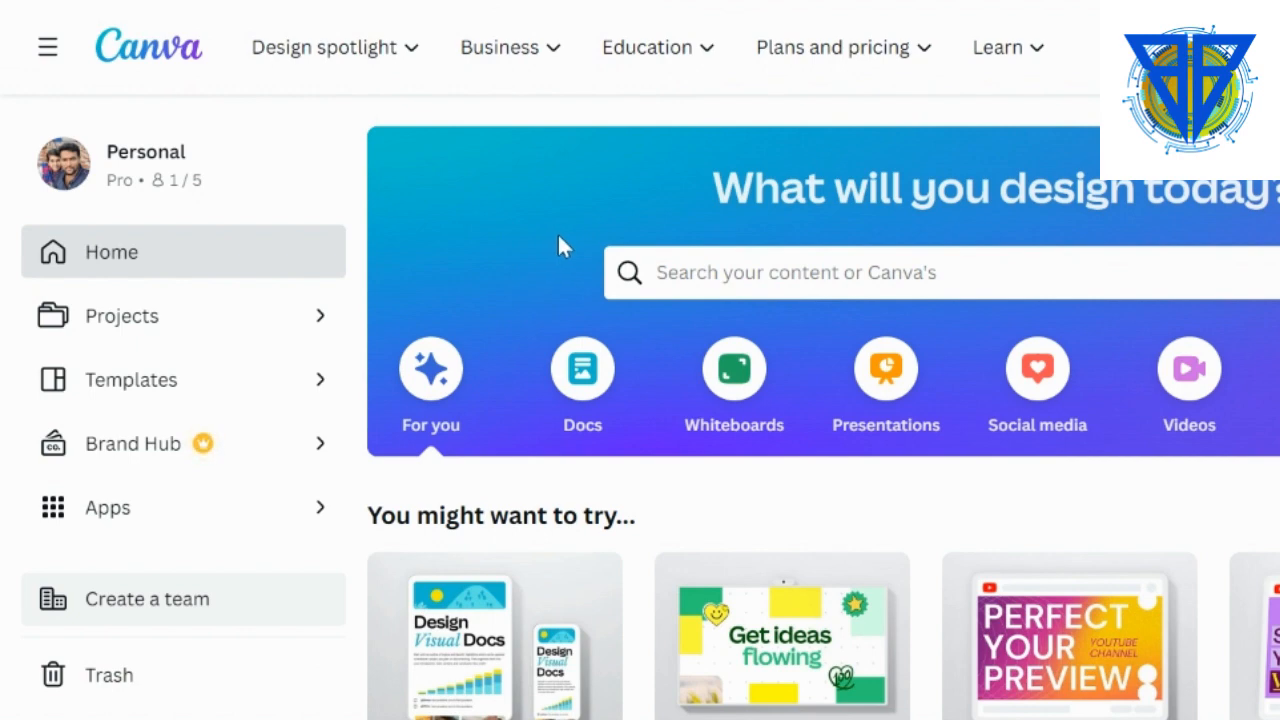
pyautogui.click(706, 277)
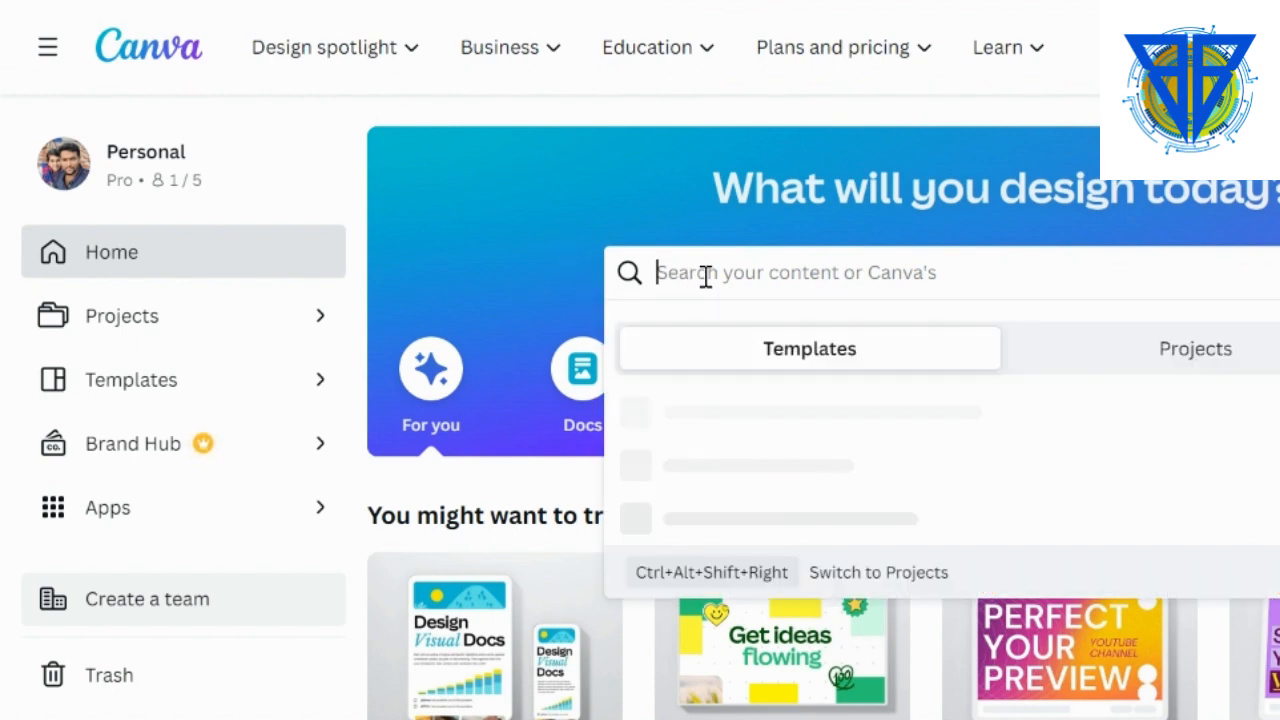
pyautogui.write('s')
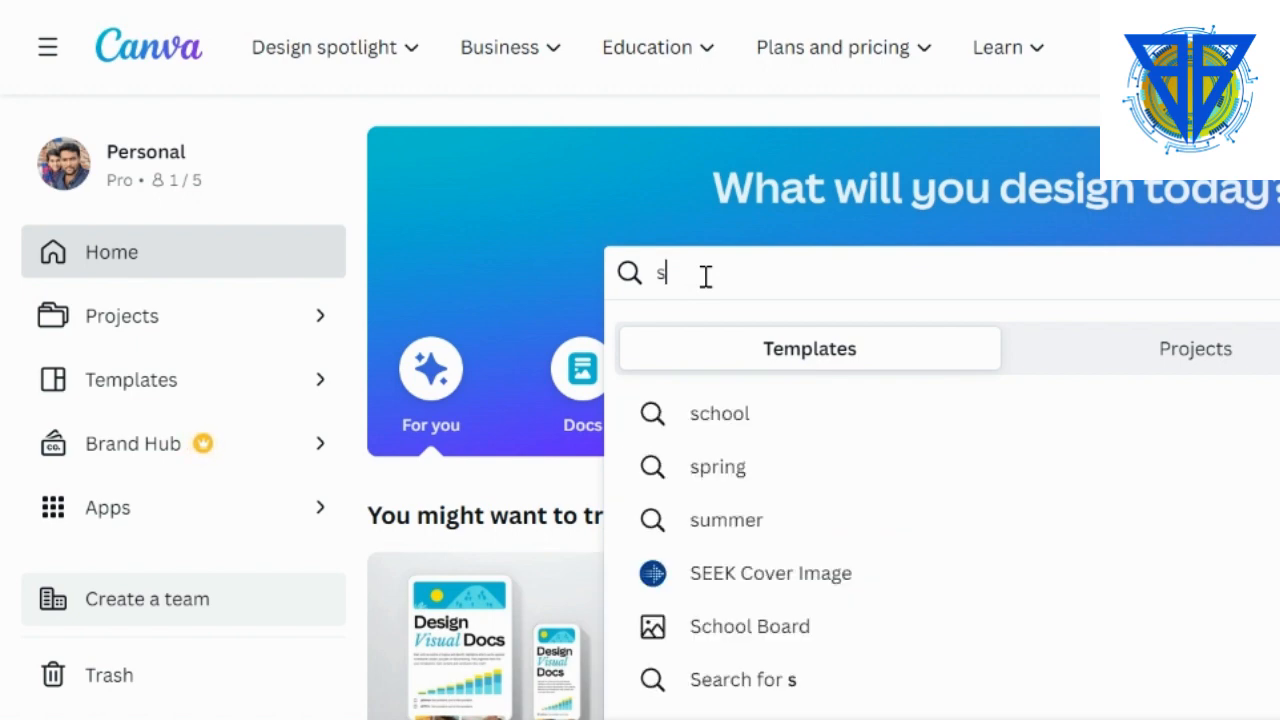
pyautogui.write('tory')
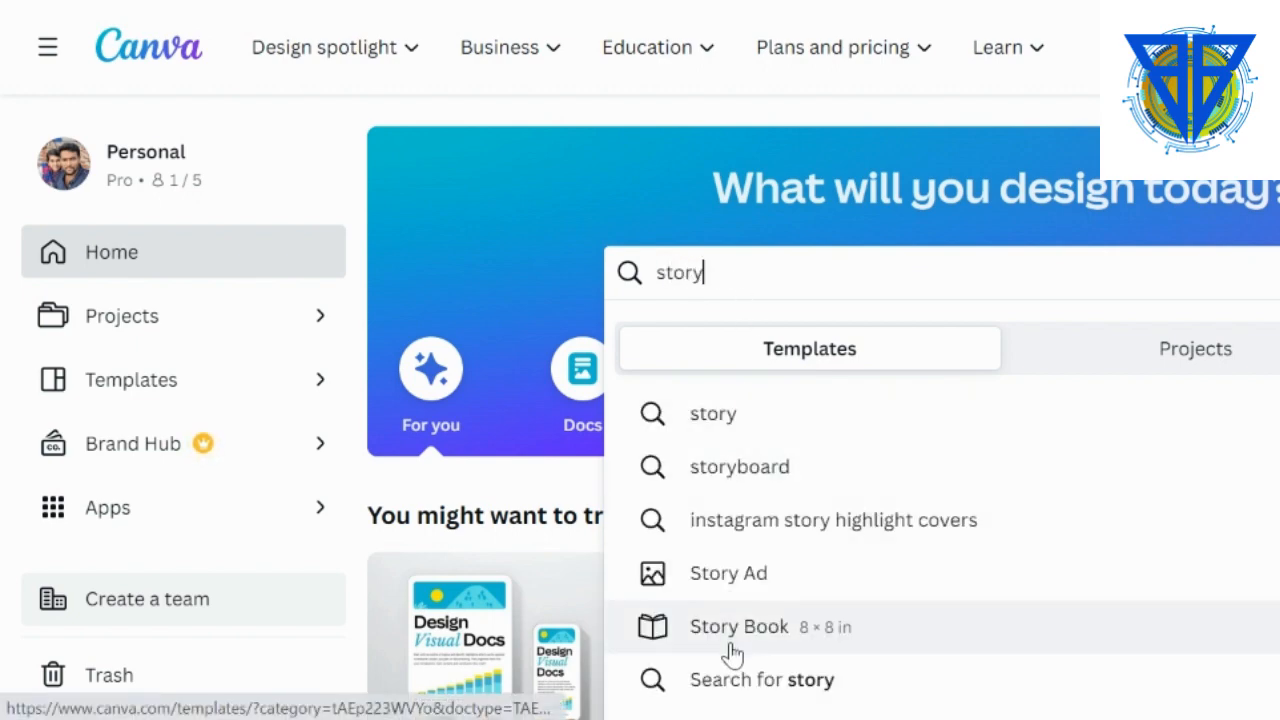
pyautogui.click(758, 644)
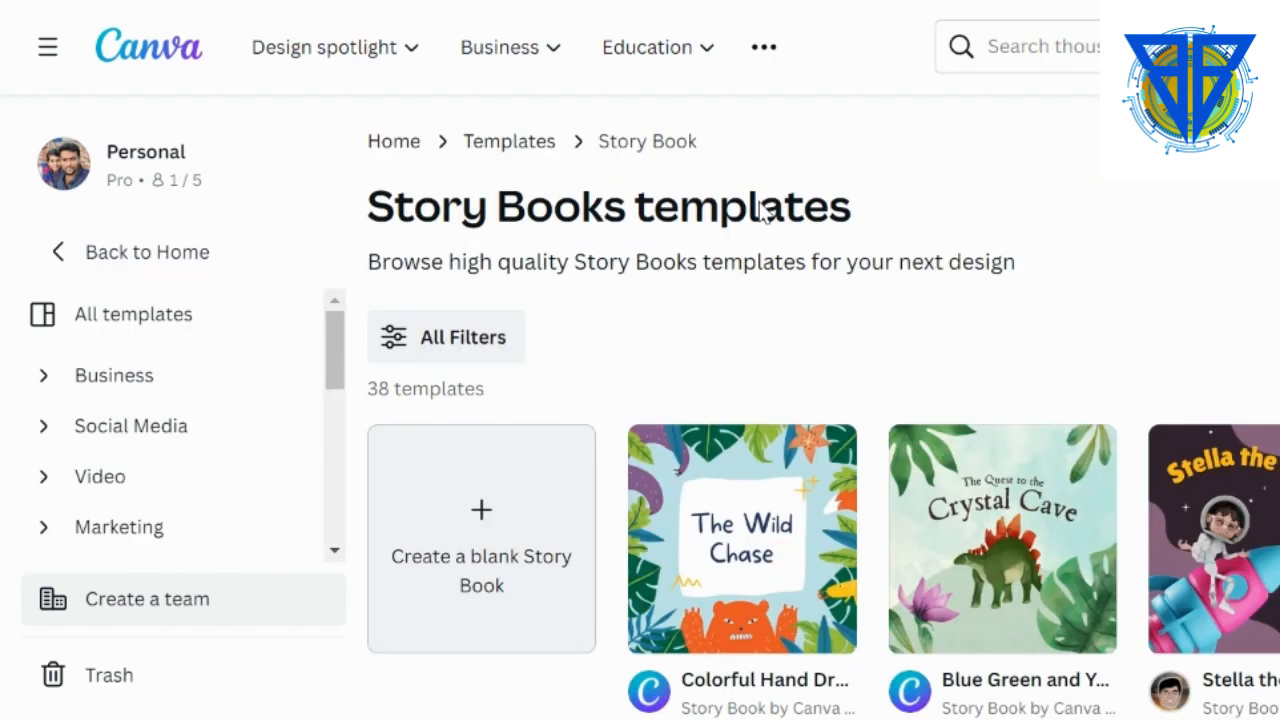
pyautogui.scroll(-2, 764, 212)
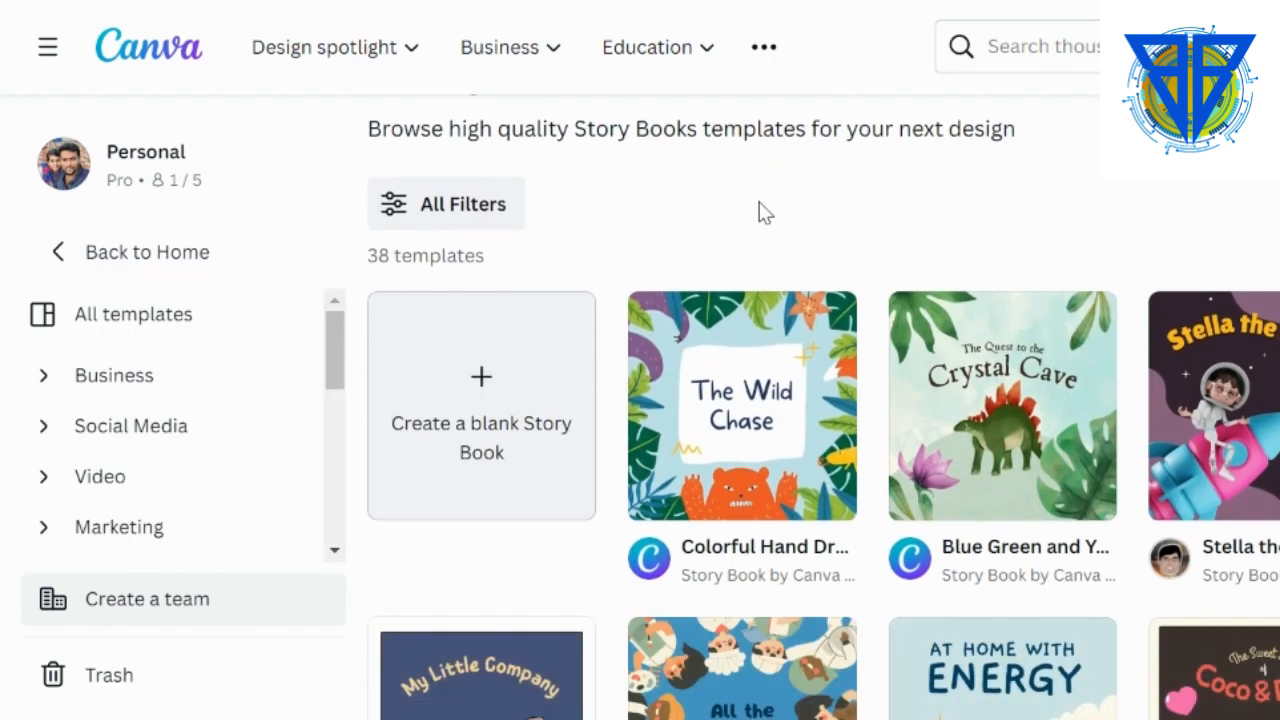
pyautogui.click(503, 437)
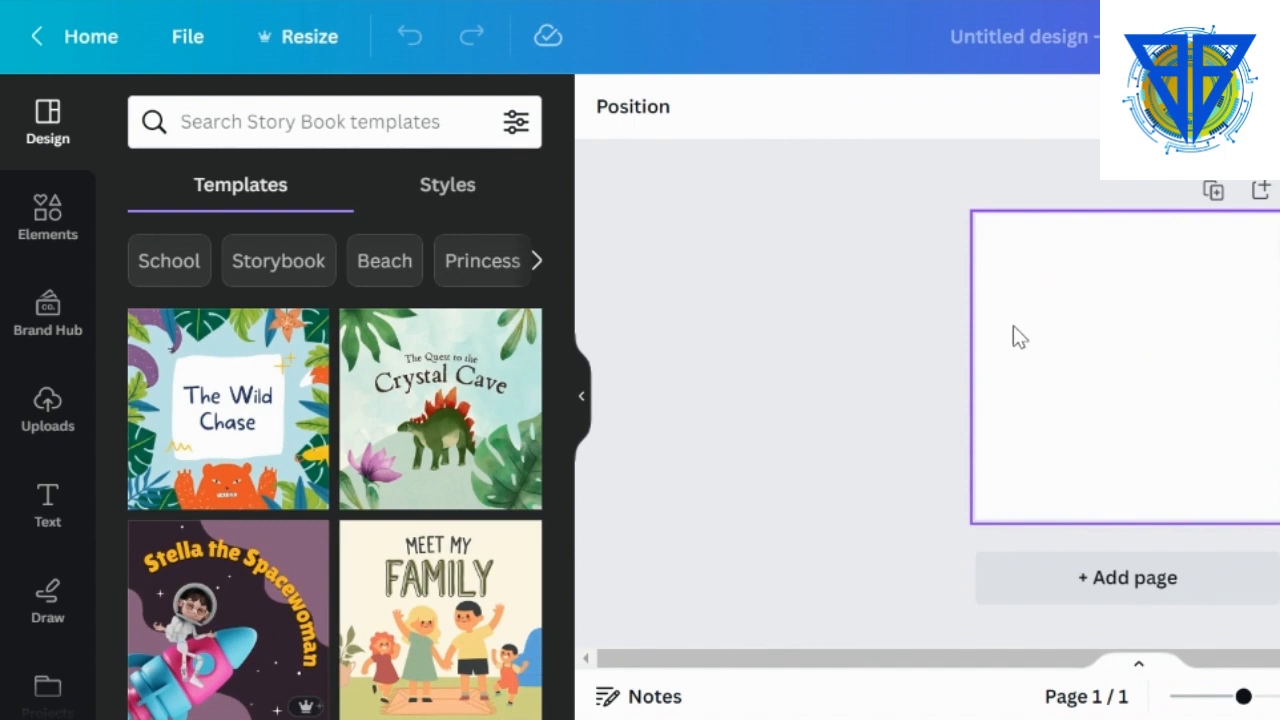
# Resize the blank story book design to a custom size with a height of 11 in, keeping the width at 8 in
pyautogui.click(297, 47)
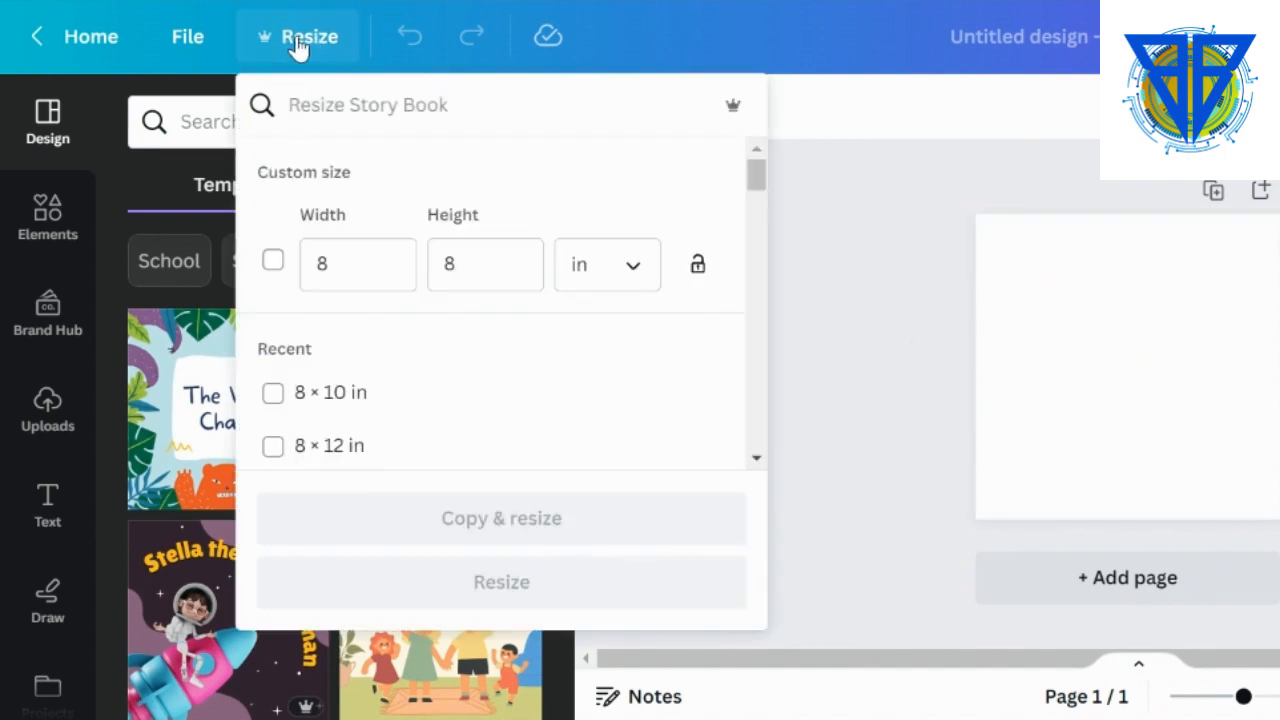
pyautogui.click(483, 274)
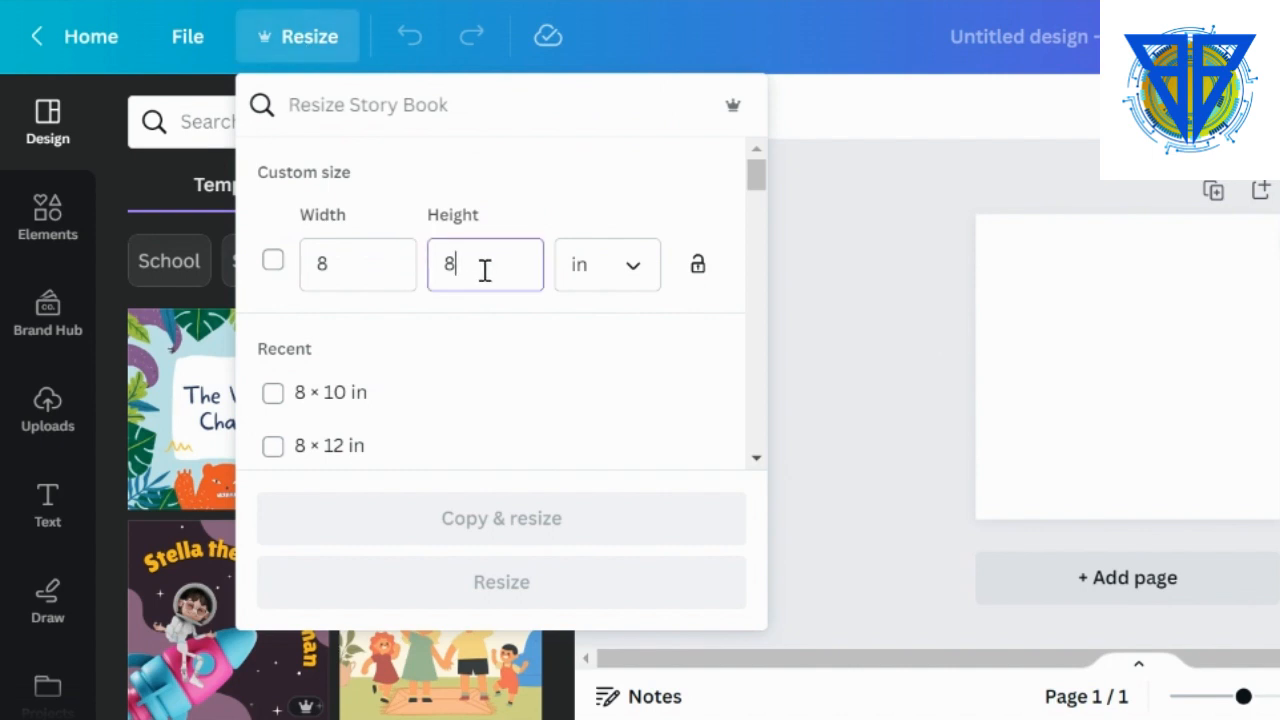
pyautogui.press('BackSpace')
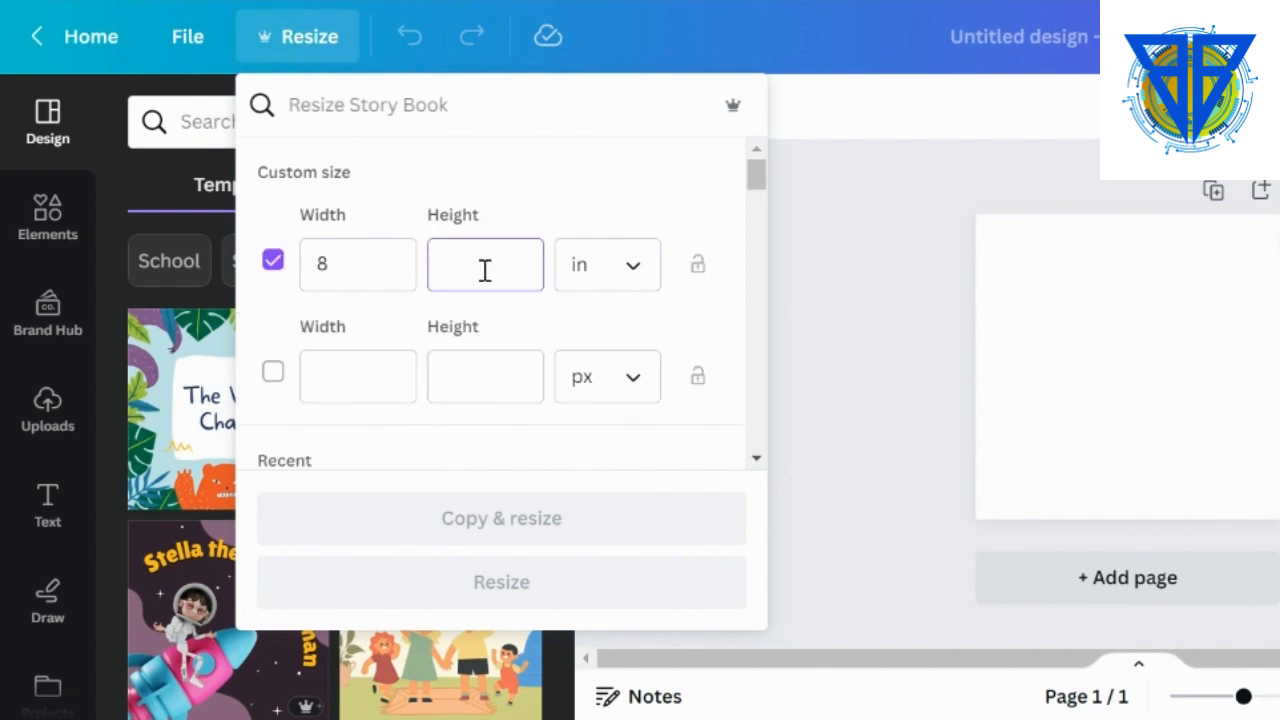
pyautogui.write('11')
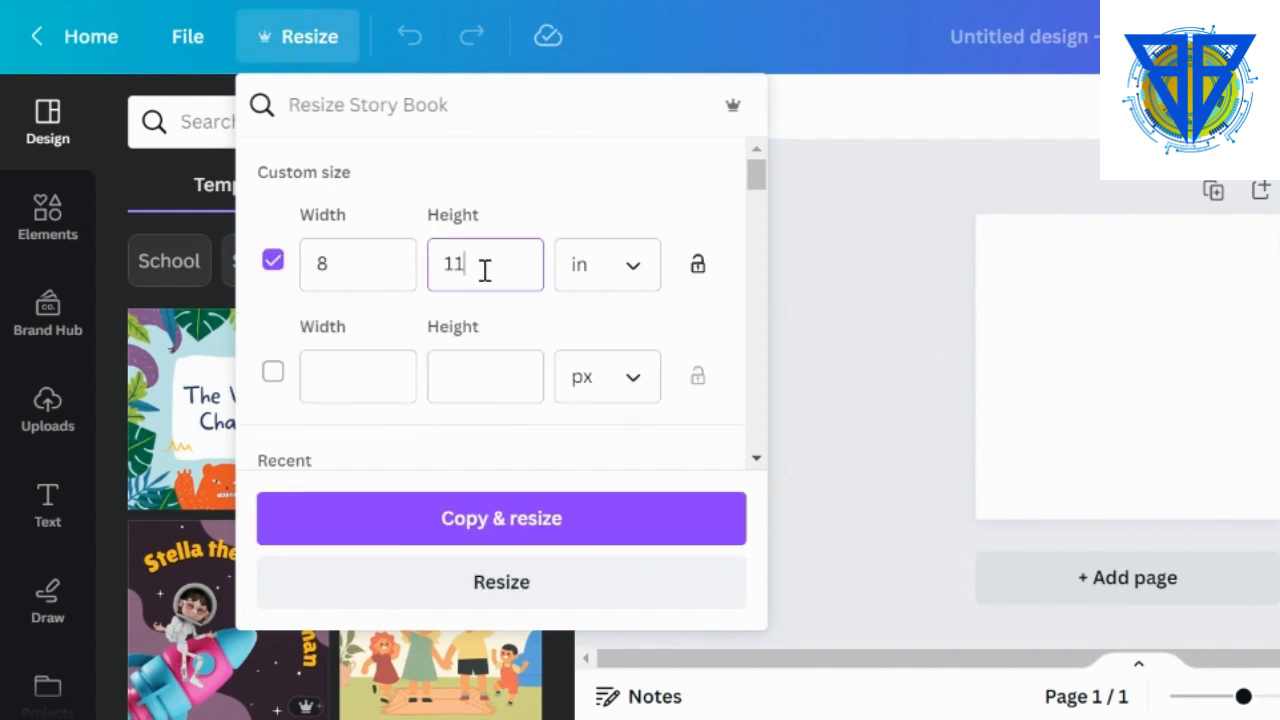
pyautogui.click(508, 583)
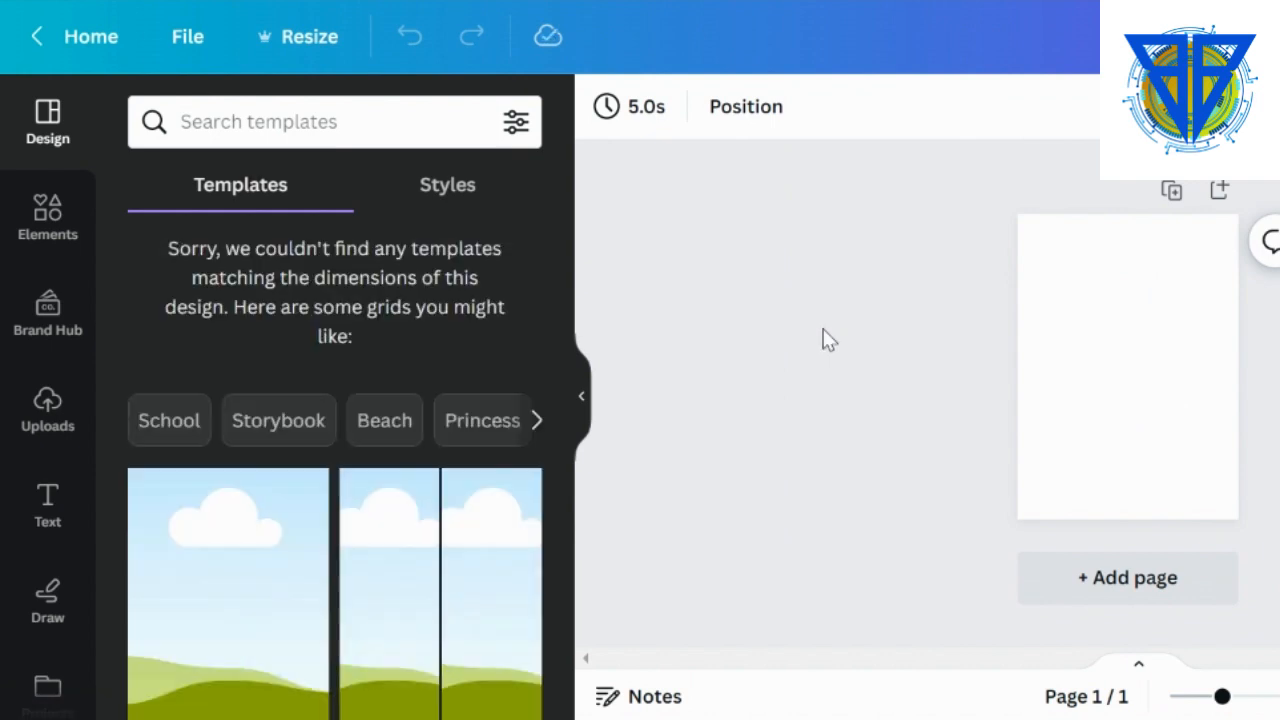
# Upload the saved blue bookstore image from the computer to the design's image library
pyautogui.click(50, 412)
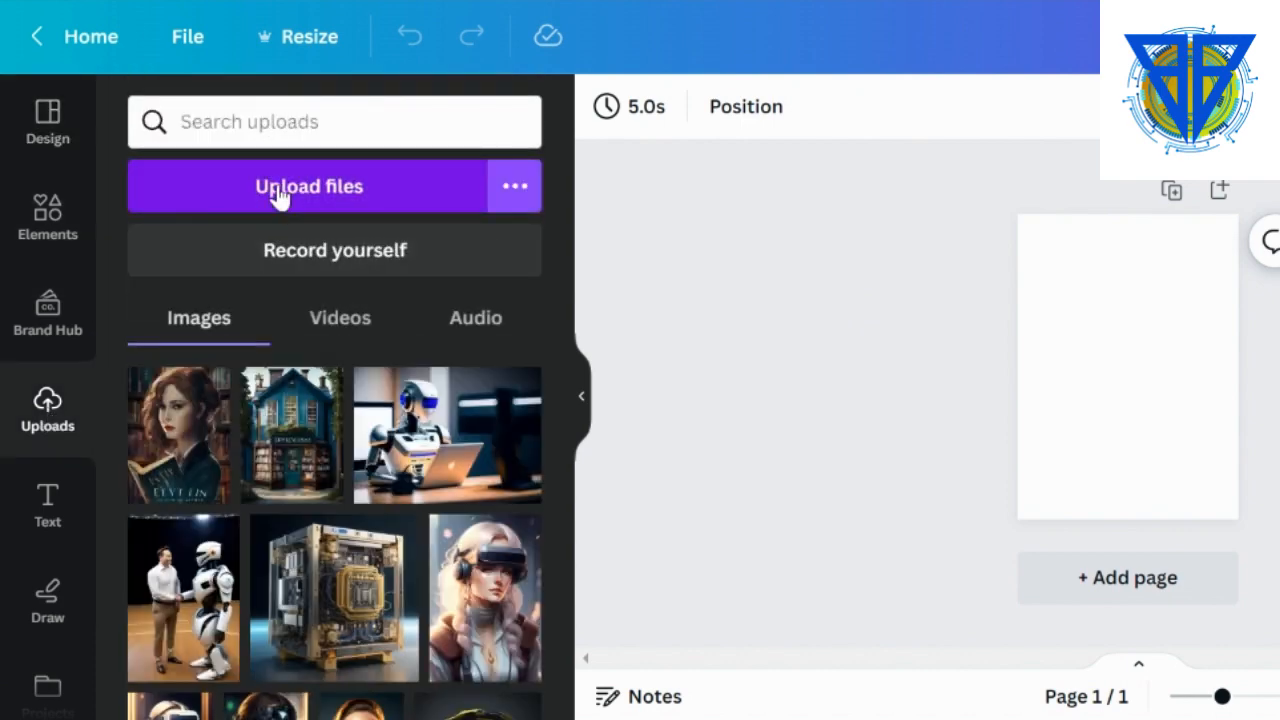
pyautogui.click(280, 197)
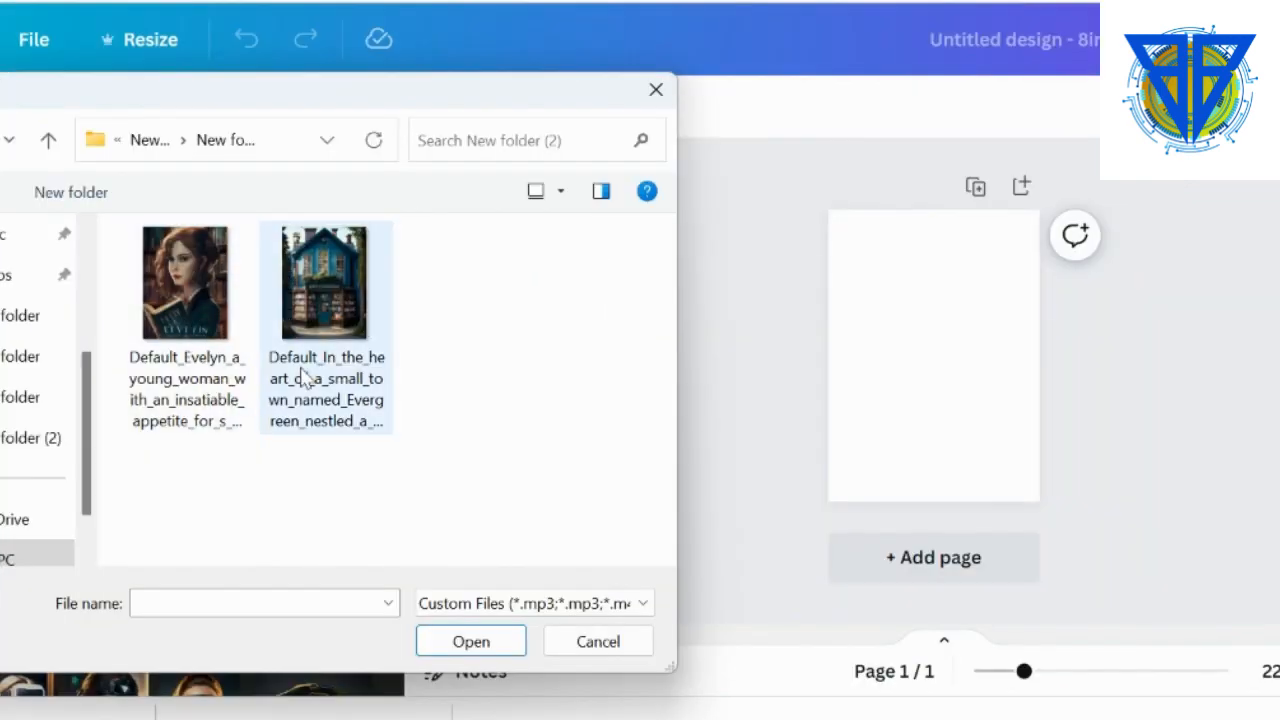
pyautogui.click(325, 298)
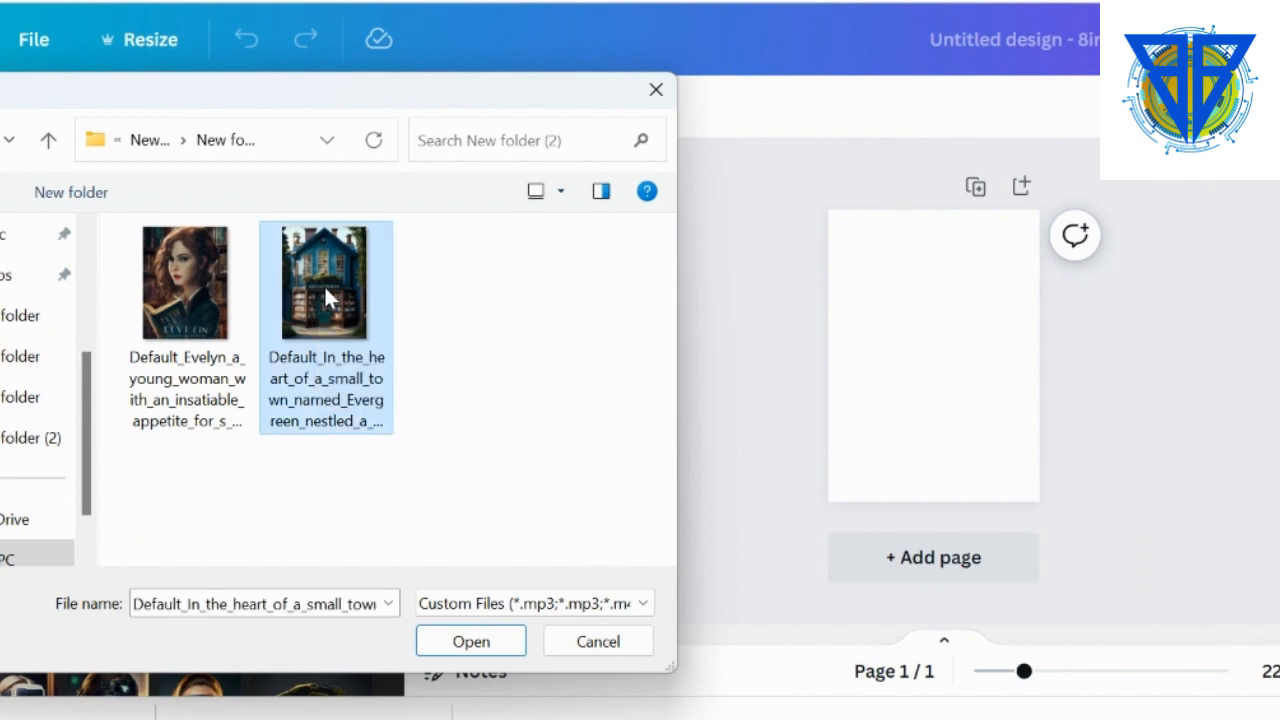
pyautogui.click(472, 641)
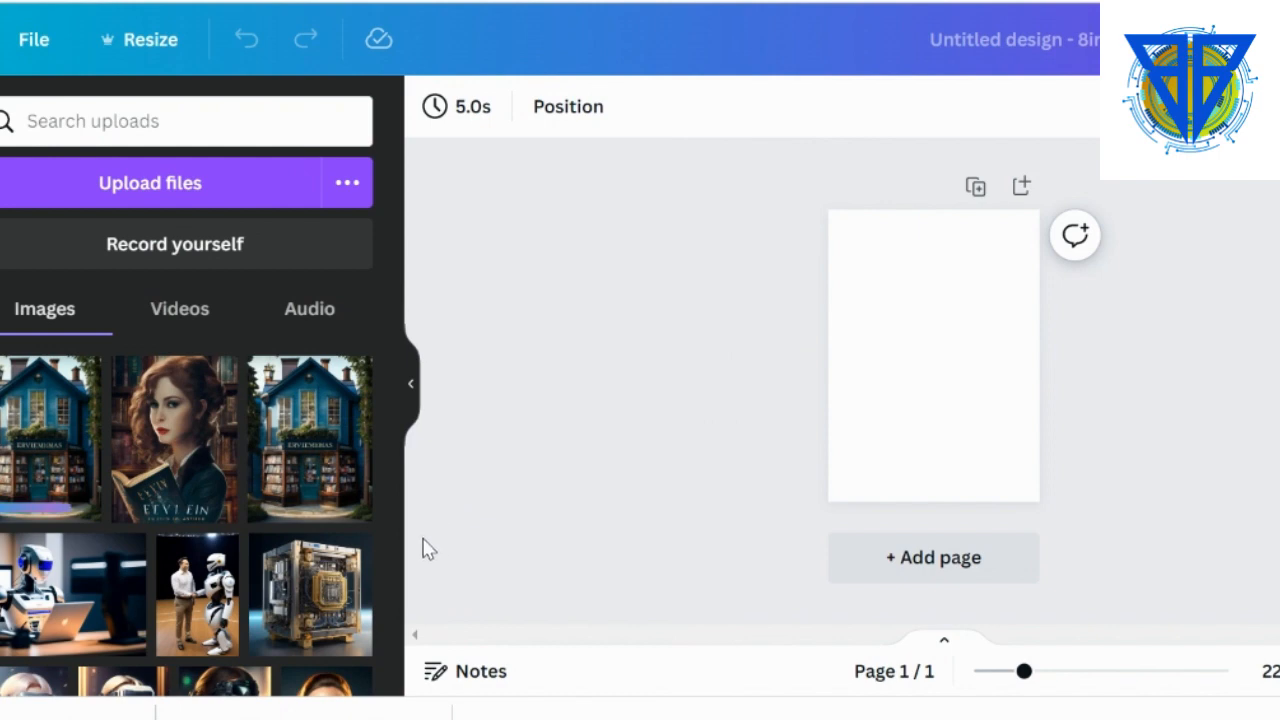
# Place the uploaded bookstore image on the blank page and enlarge it to cover the whole page
pyautogui.click(62, 443)
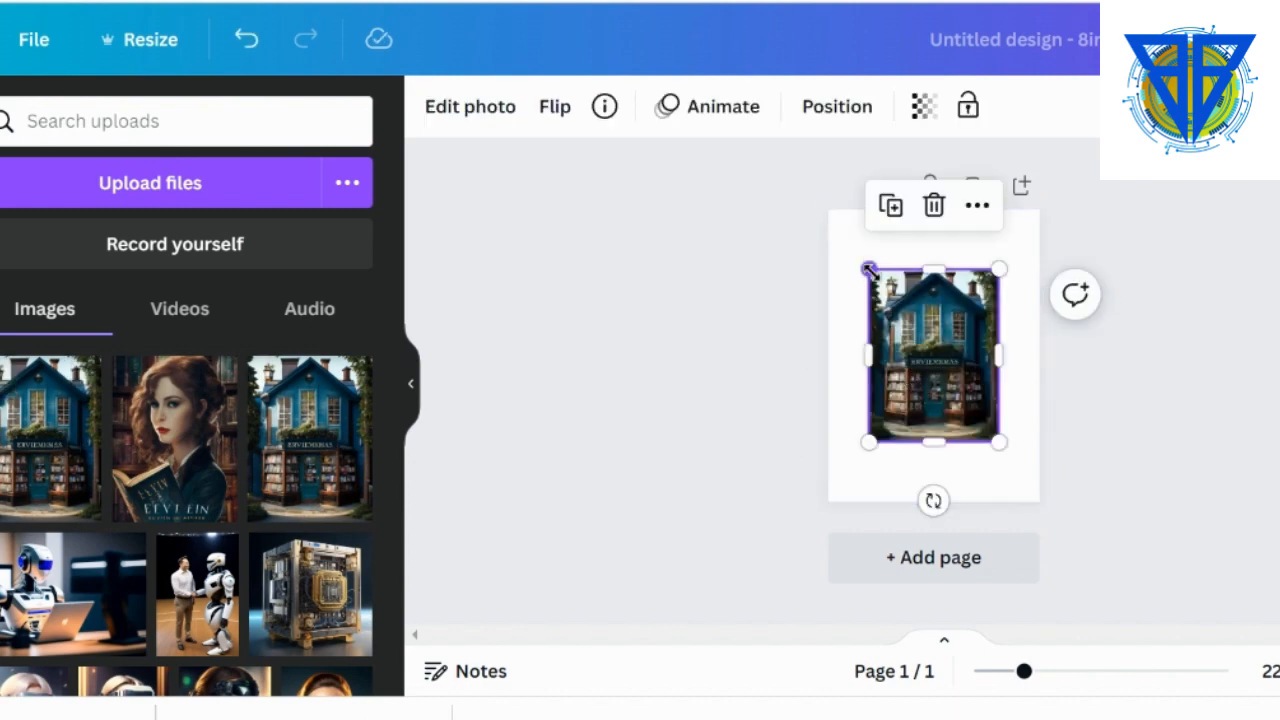
pyautogui.moveTo(869, 268); pyautogui.dragTo(830, 207)
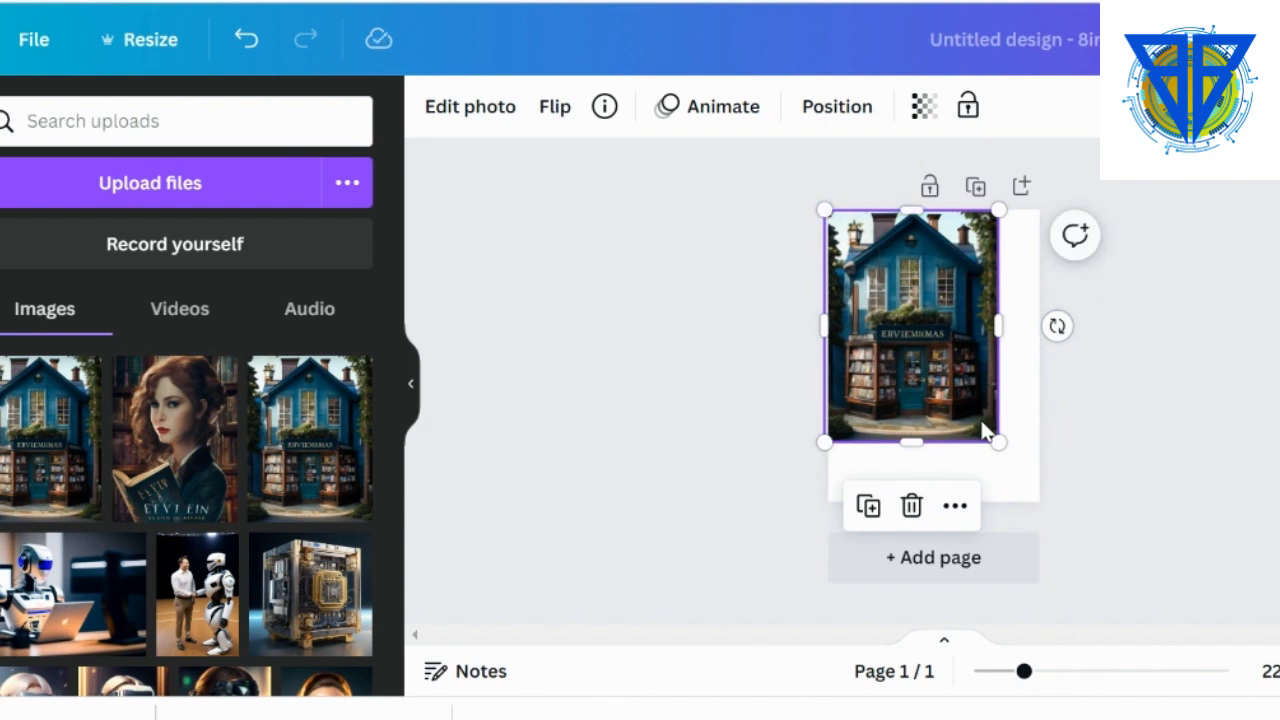
pyautogui.moveTo(997, 440); pyautogui.dragTo(1040, 505)
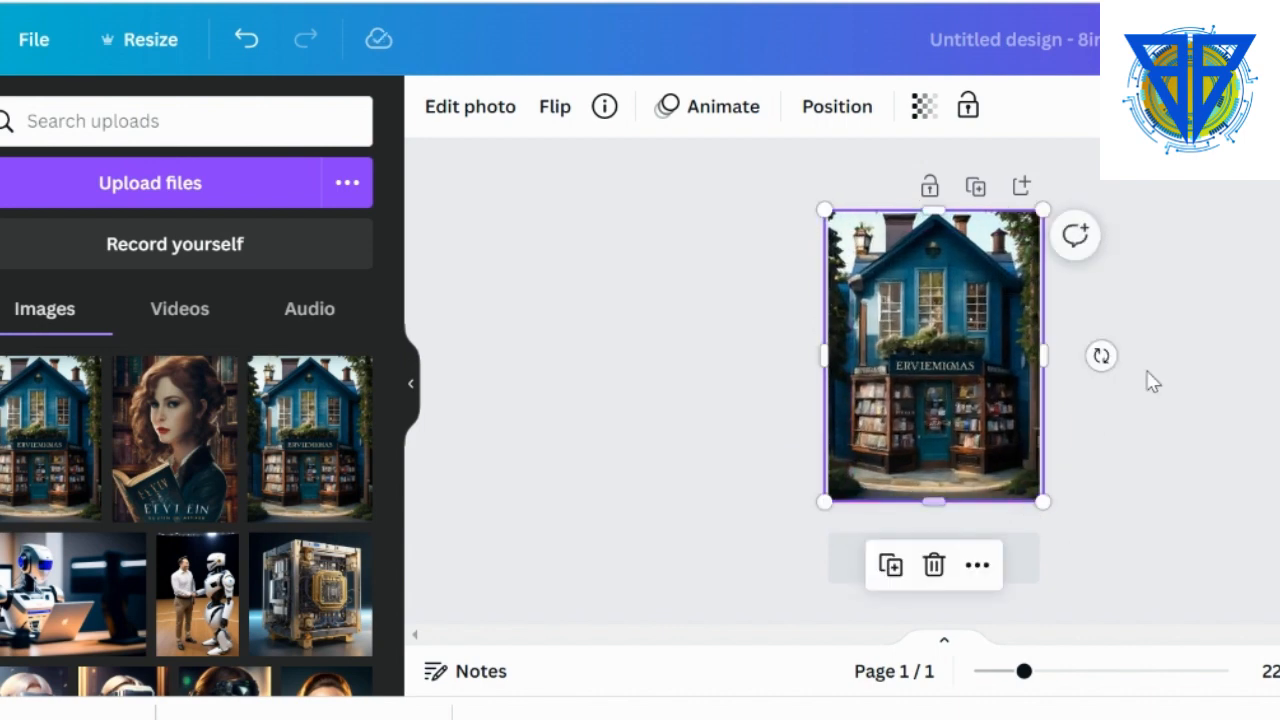
pyautogui.click(1203, 343)
pyautogui.scroll(3, 1033, 382)
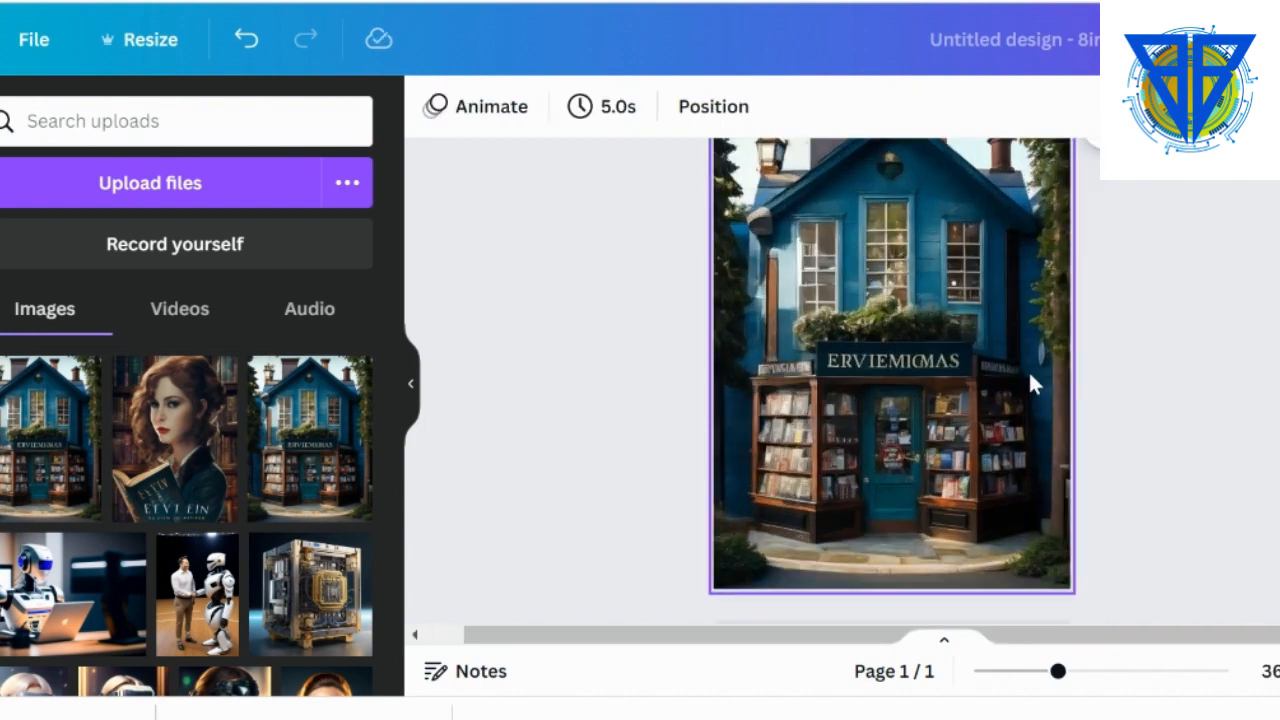
pyautogui.scroll(2, 1040, 410)
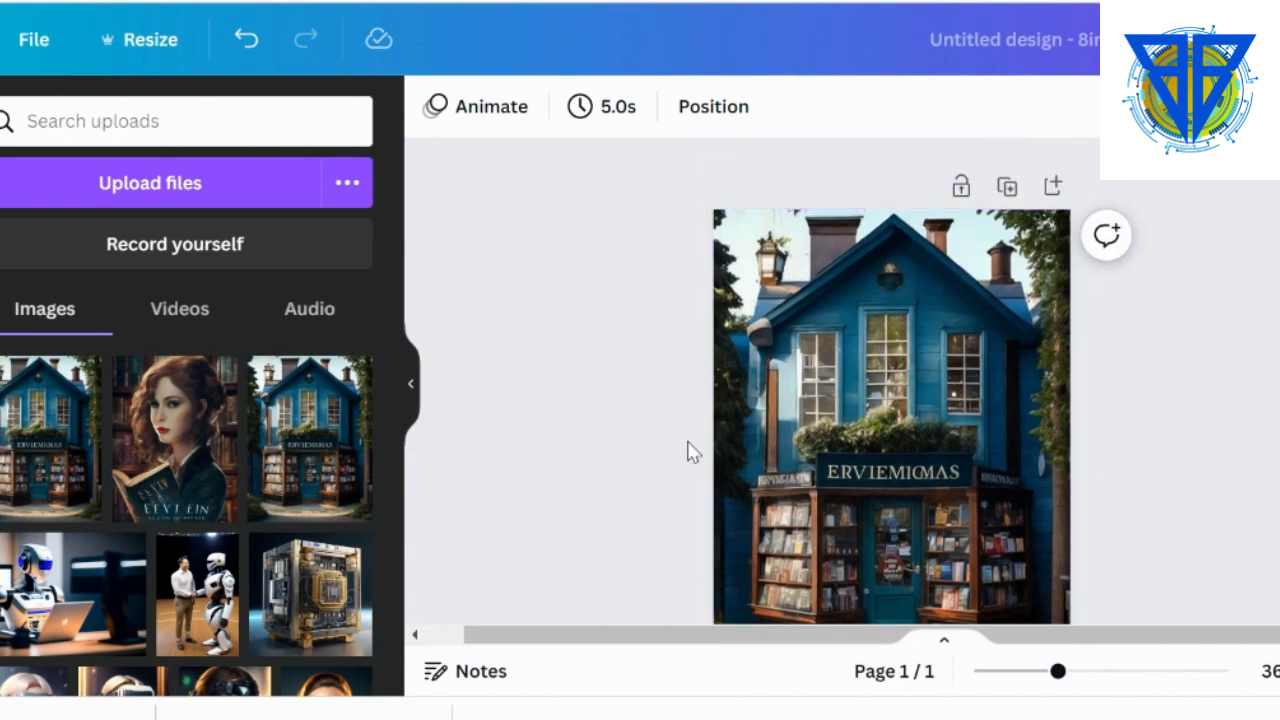
pyautogui.scroll(-3, 685, 400)
pyautogui.scroll(2, 681, 388)
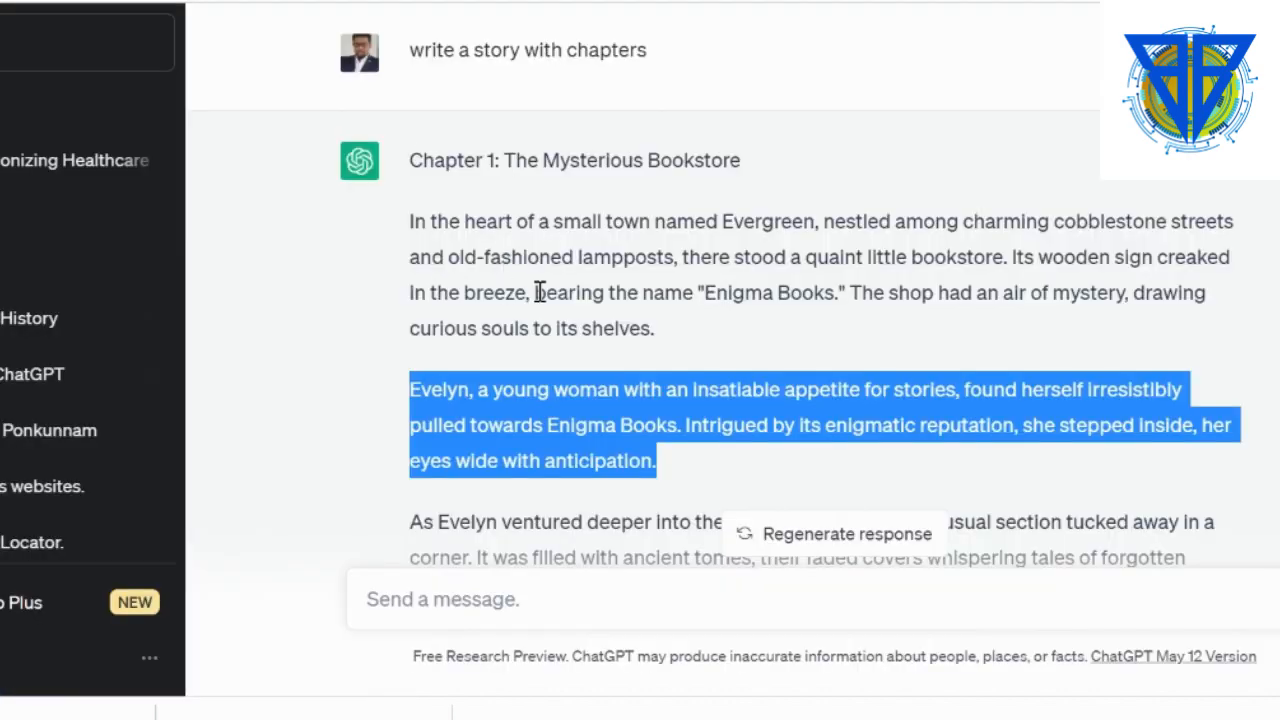
# Switch to ChatGPT and copy the first paragraph of Chapter 1, beginning "In the heart of a small town"
pyautogui.click(540, 292)
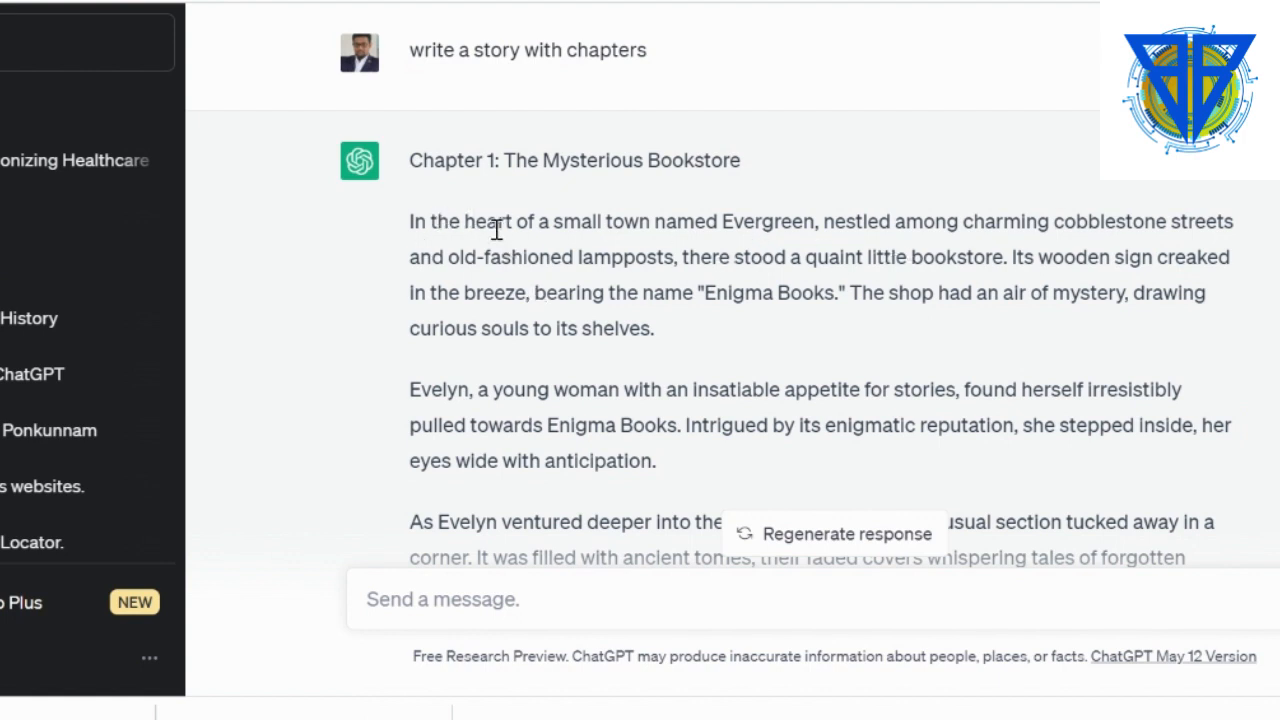
pyautogui.moveTo(408, 224); pyautogui.dragTo(742, 337)
pyautogui.hotkey('ctrl', 'c')
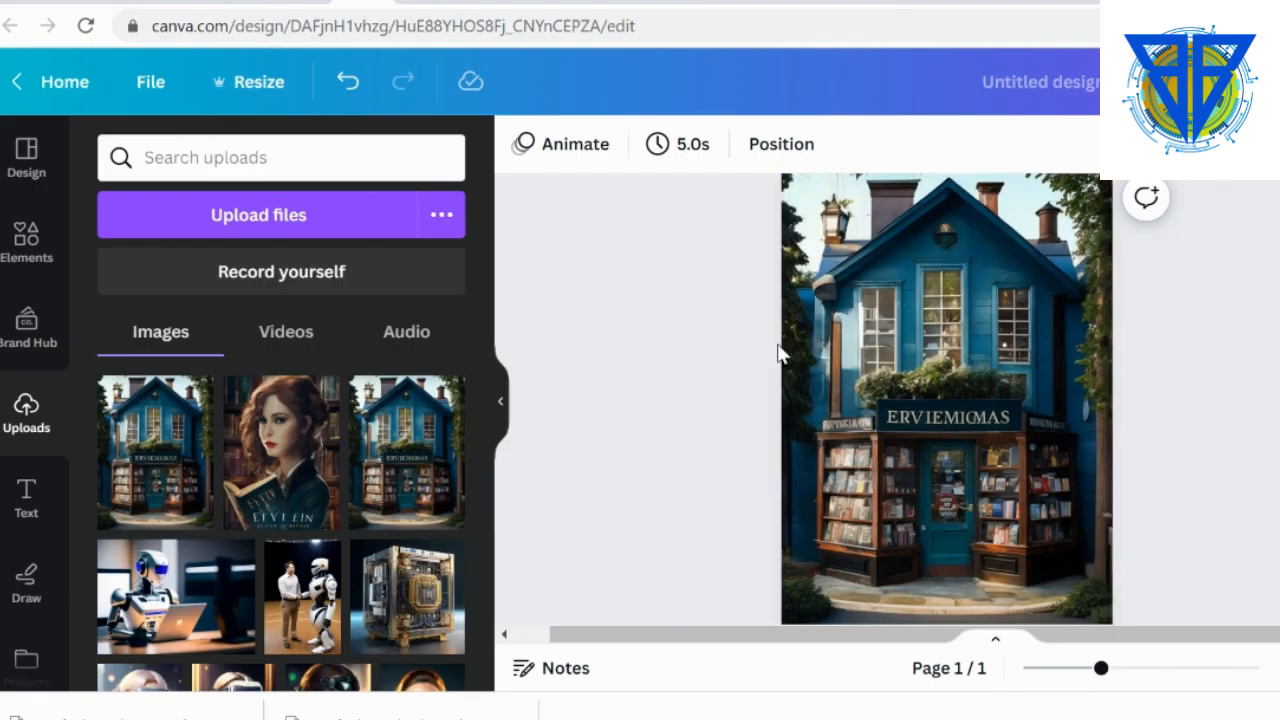
# Switch to Canva, add a subheading containing the copied paragraph, and scale it to font size 28.7 over the lower part of the bookstore image
pyautogui.click(26, 491)
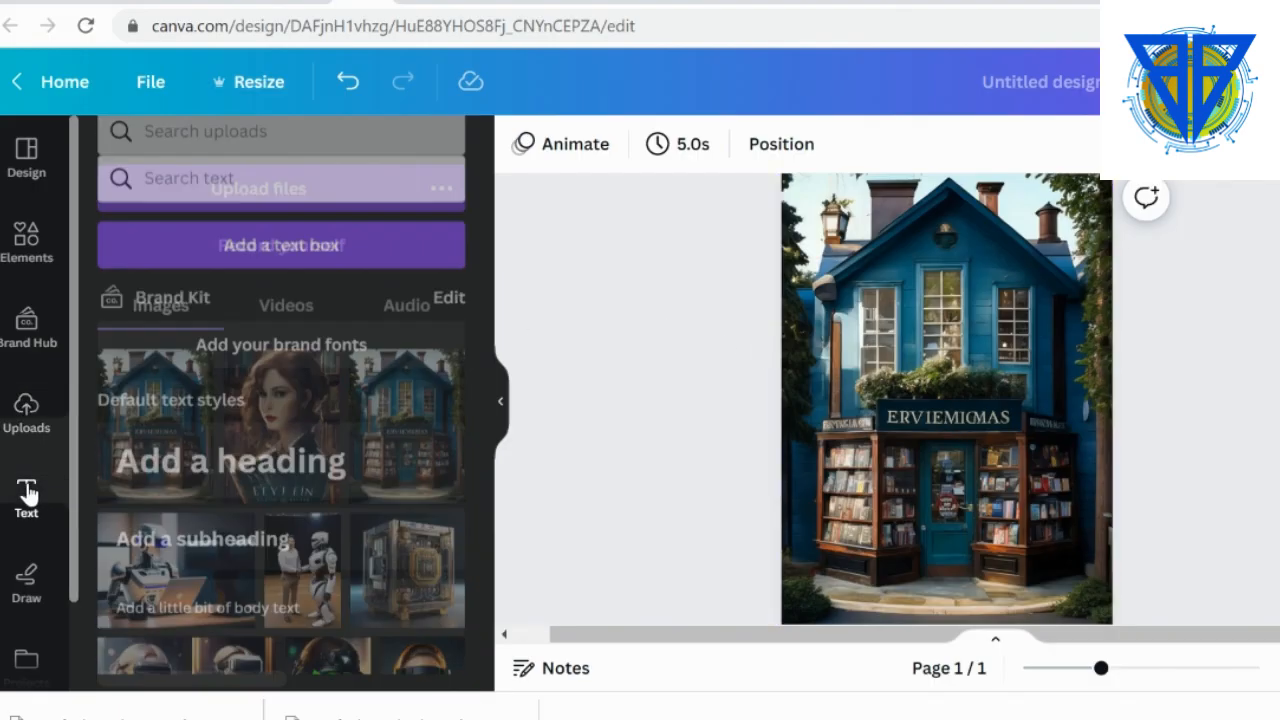
pyautogui.click(209, 517)
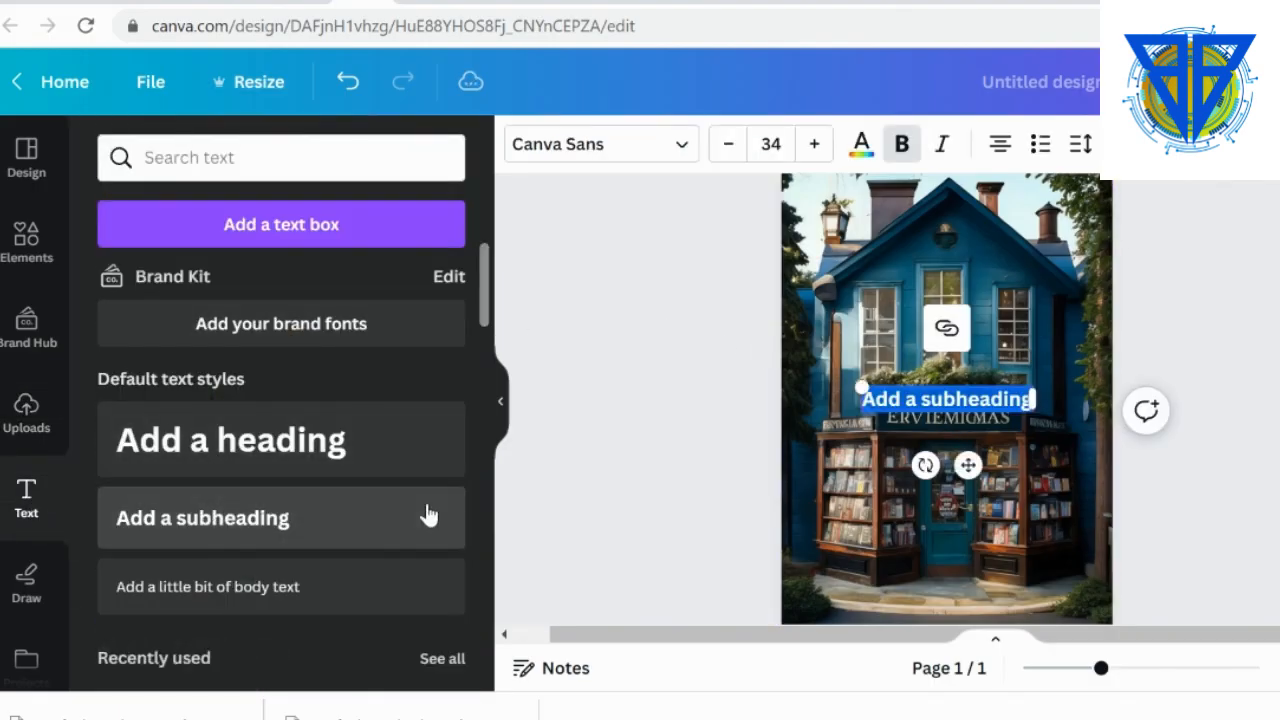
pyautogui.hotkey('ctrl', 'v')
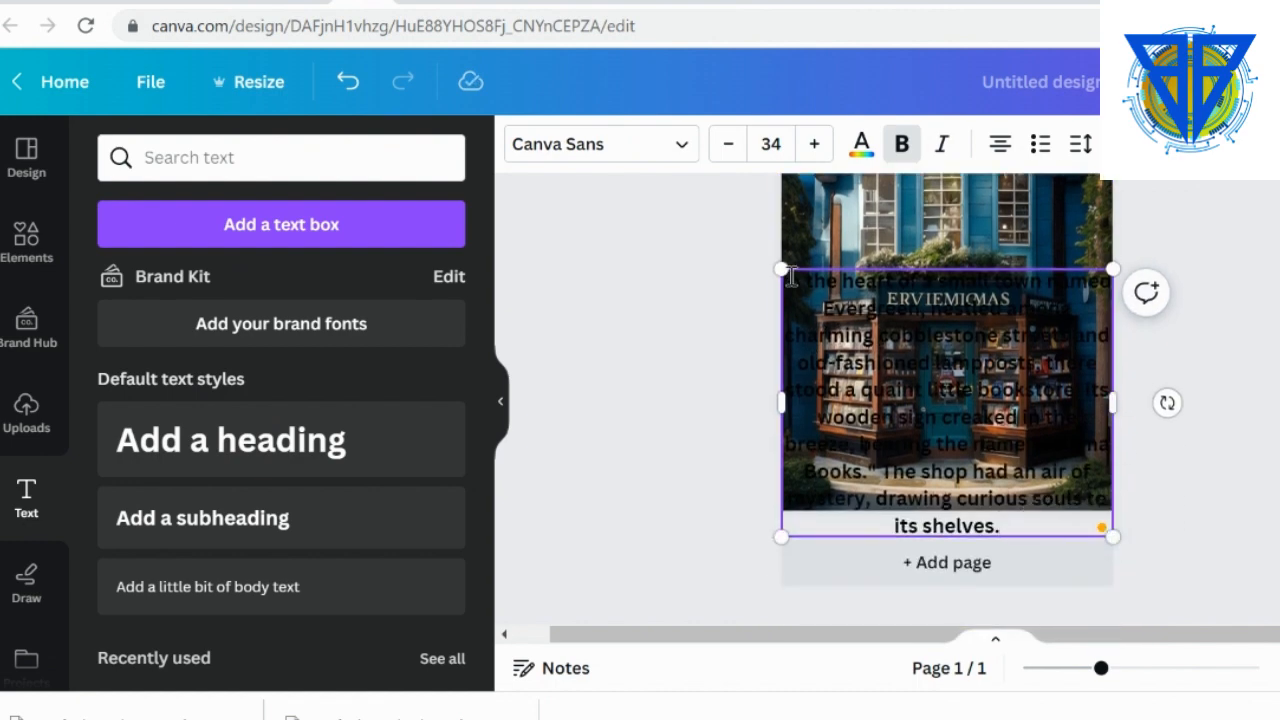
pyautogui.moveTo(783, 272); pyautogui.dragTo(833, 310)
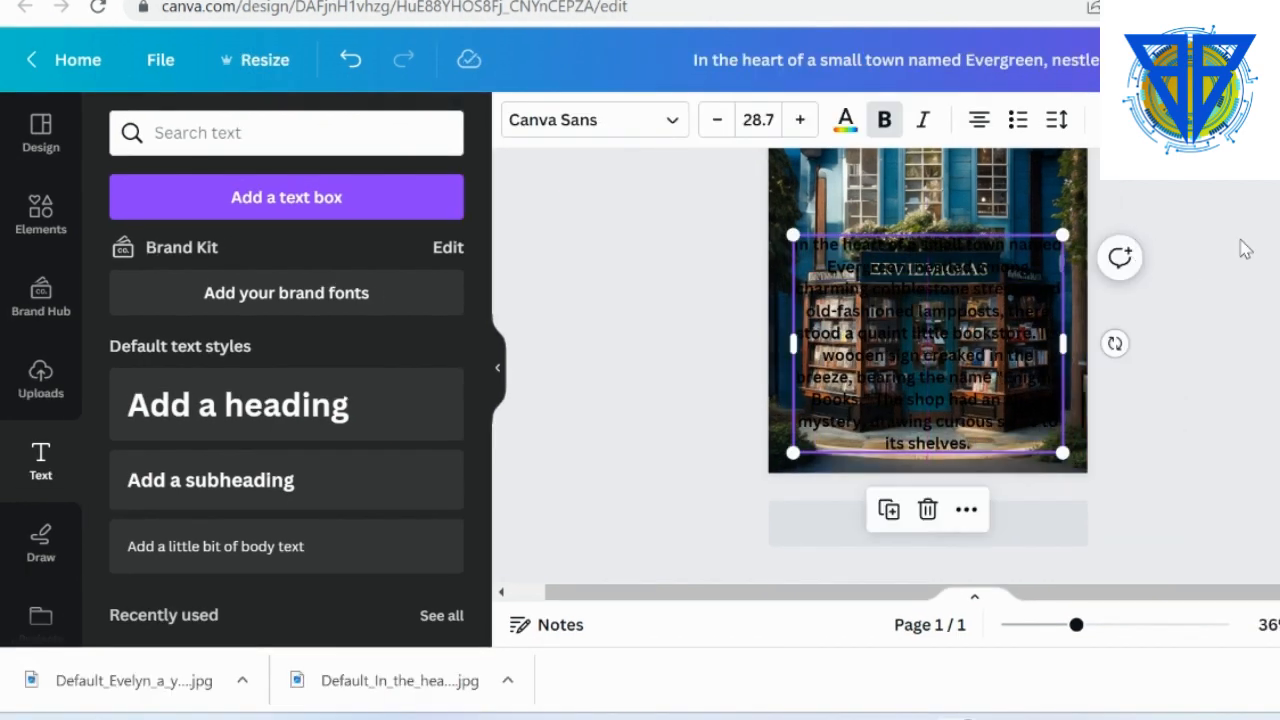
pyautogui.click(1274, 278)
# Add a light grey-green square shape and stretch it into a background panel covering the bookstore paragraph's area
pyautogui.click(26, 236)
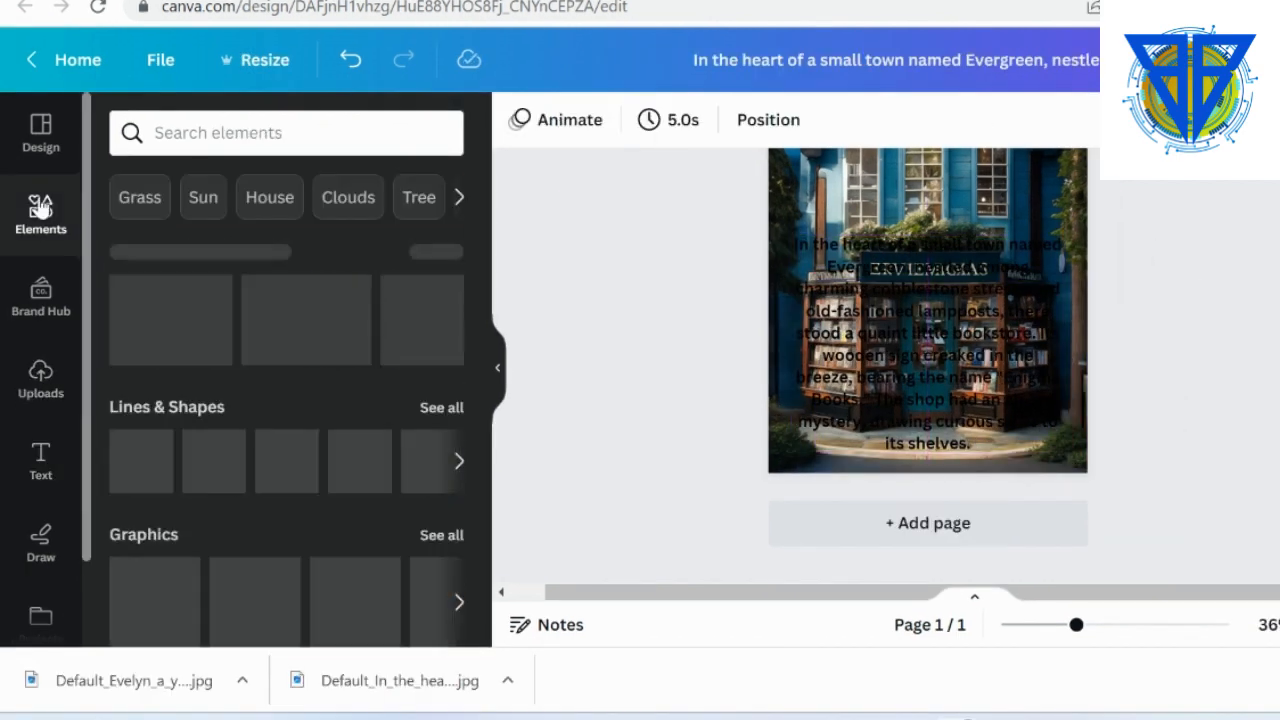
pyautogui.click(239, 323)
pyautogui.moveTo(881, 300); pyautogui.dragTo(784, 463)
pyautogui.moveTo(975, 206); pyautogui.dragTo(1077, 189)
pyautogui.moveTo(930, 188); pyautogui.dragTo(930, 220)
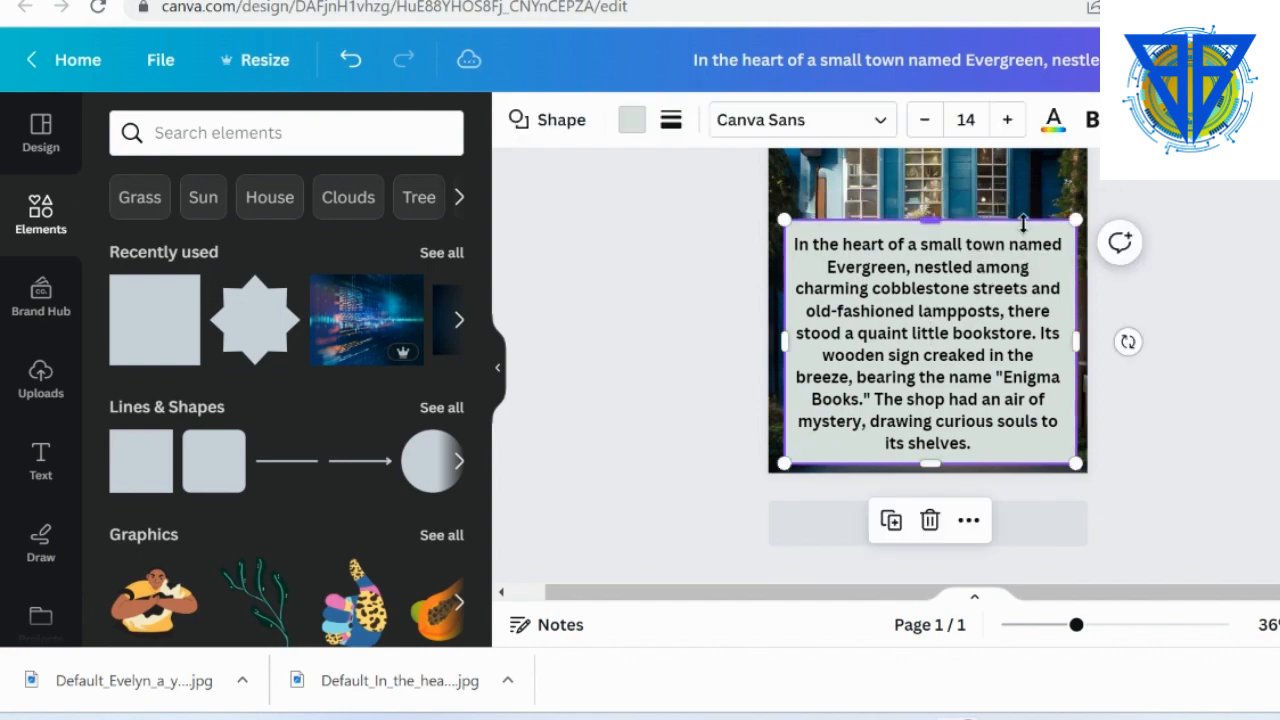
# Make the background panel behind the bookstore paragraph semi-transparent so the image shows through
pyautogui.click(1270, 120)
pyautogui.click(1229, 182)
pyautogui.click(1138, 266)
pyautogui.click(1180, 358)
pyautogui.scroll(2, 1180, 358)
pyautogui.scroll(-2, 726, 360)
# Add a second page, place the uploaded portrait of the woman with a book, and enlarge it to fill the page
pyautogui.click(928, 523)
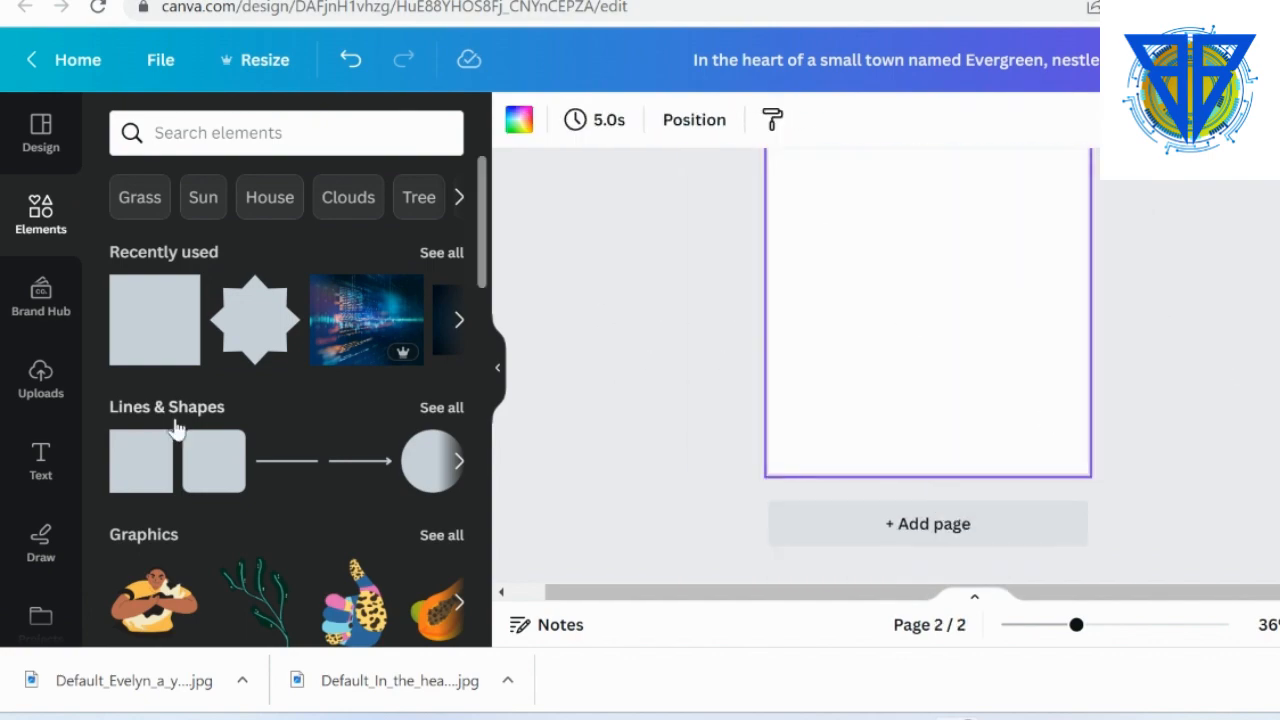
pyautogui.click(41, 380)
pyautogui.click(287, 417)
pyautogui.moveTo(830, 384); pyautogui.dragTo(766, 471)
pyautogui.moveTo(1023, 307); pyautogui.dragTo(1117, 371)
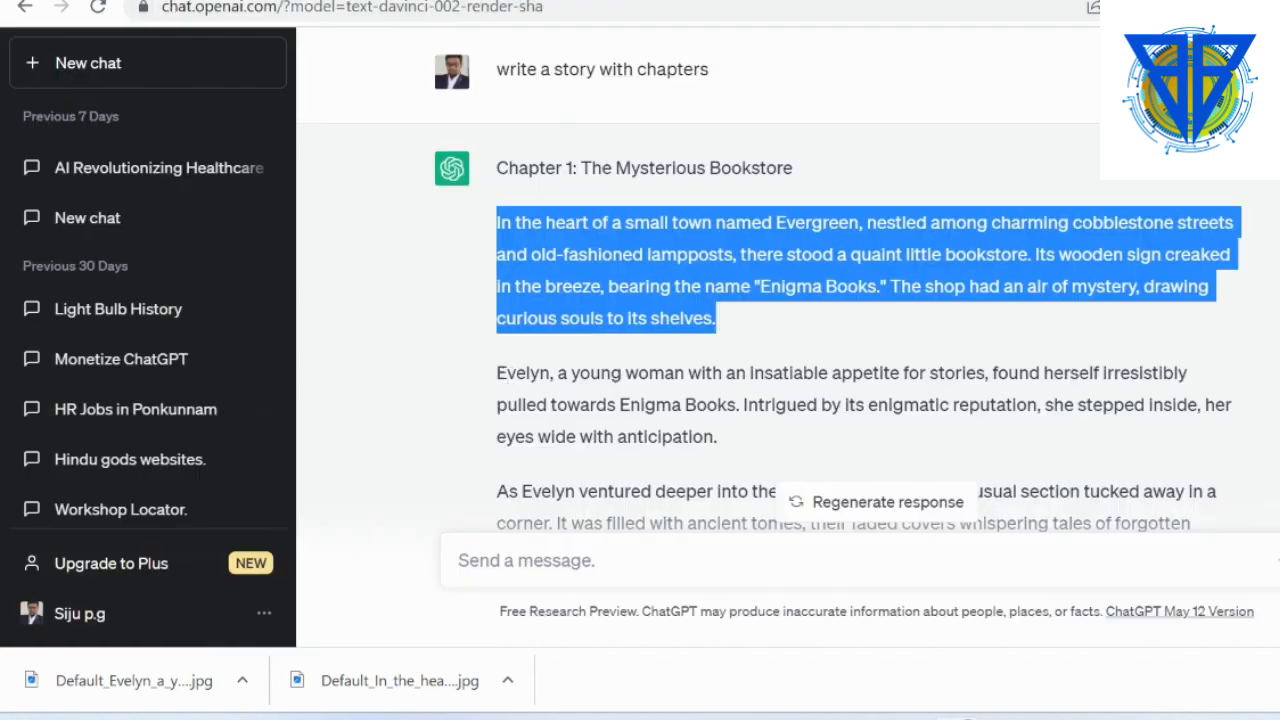
# Copy the second story paragraph from ChatGPT and add it as subheading text over the lower part of Canva's portrait page
pyautogui.moveTo(497, 373); pyautogui.dragTo(718, 437)
pyautogui.rightClick(660, 386)
pyautogui.click(738, 124)
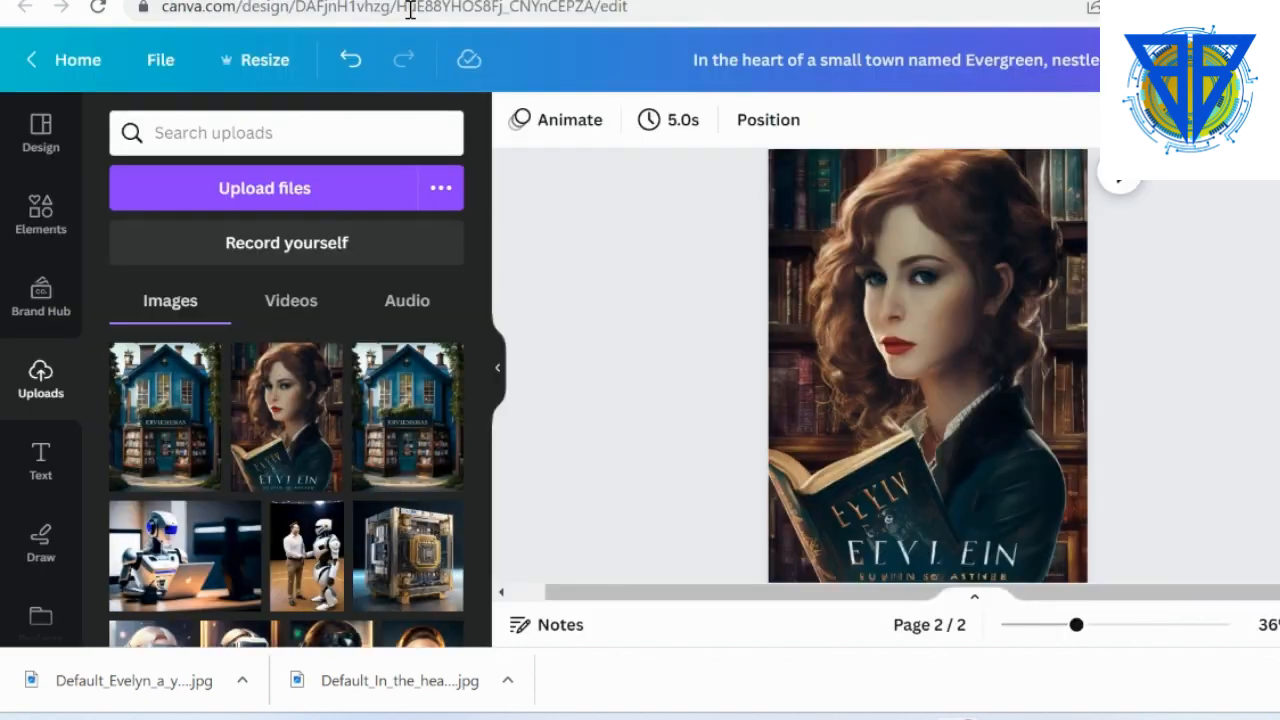
pyautogui.click(41, 460)
pyautogui.hotkey('ctrl', 'v')
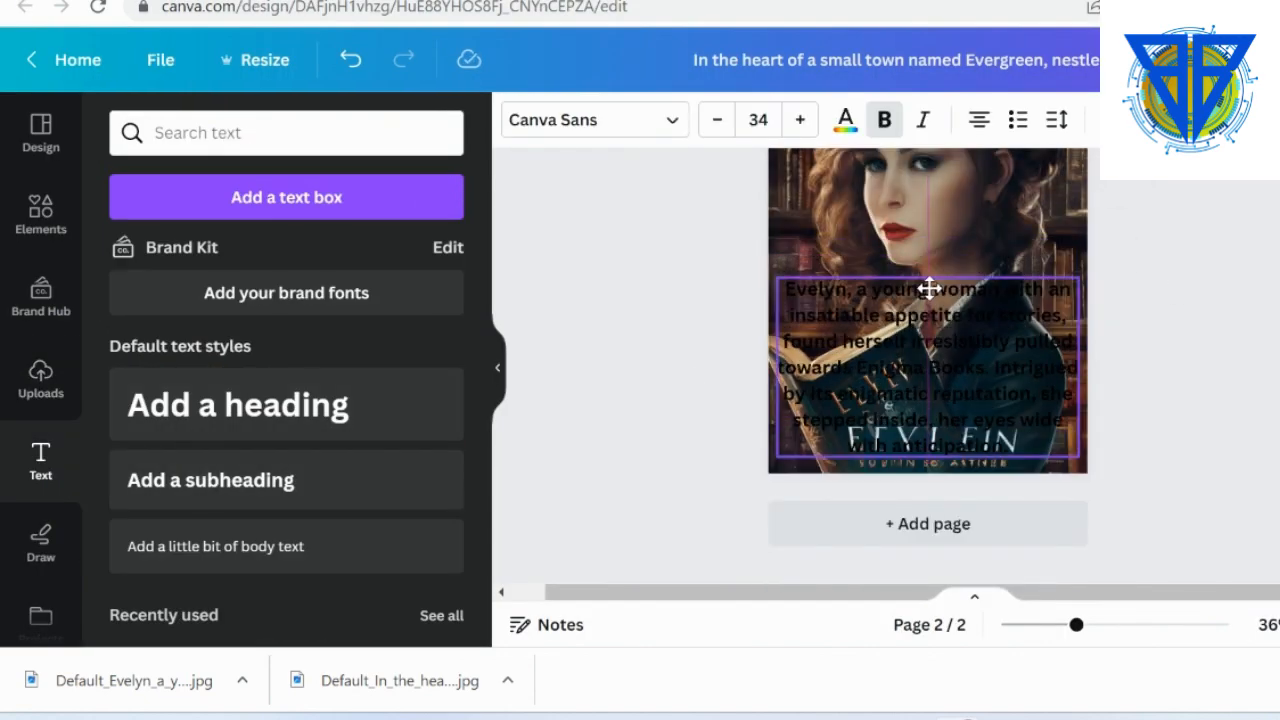
pyautogui.click(846, 120)
pyautogui.click(240, 234)
pyautogui.scroll(1, 645, 301)
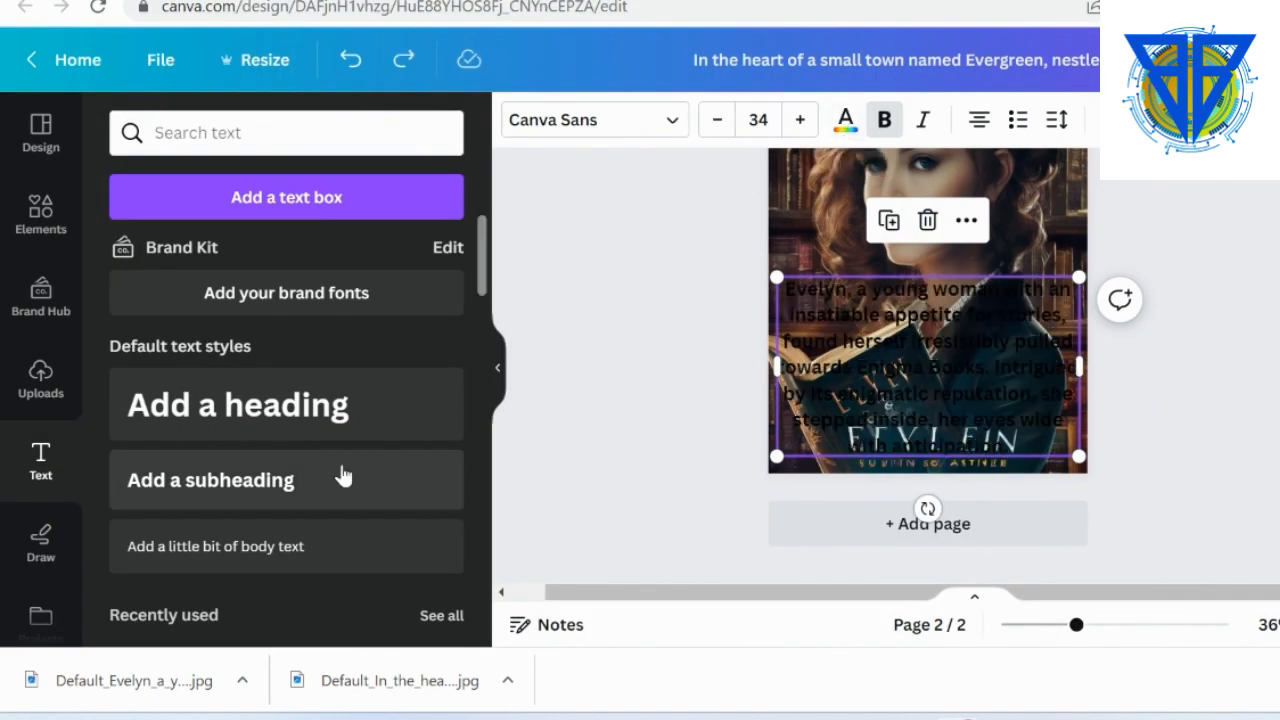
pyautogui.click(40, 215)
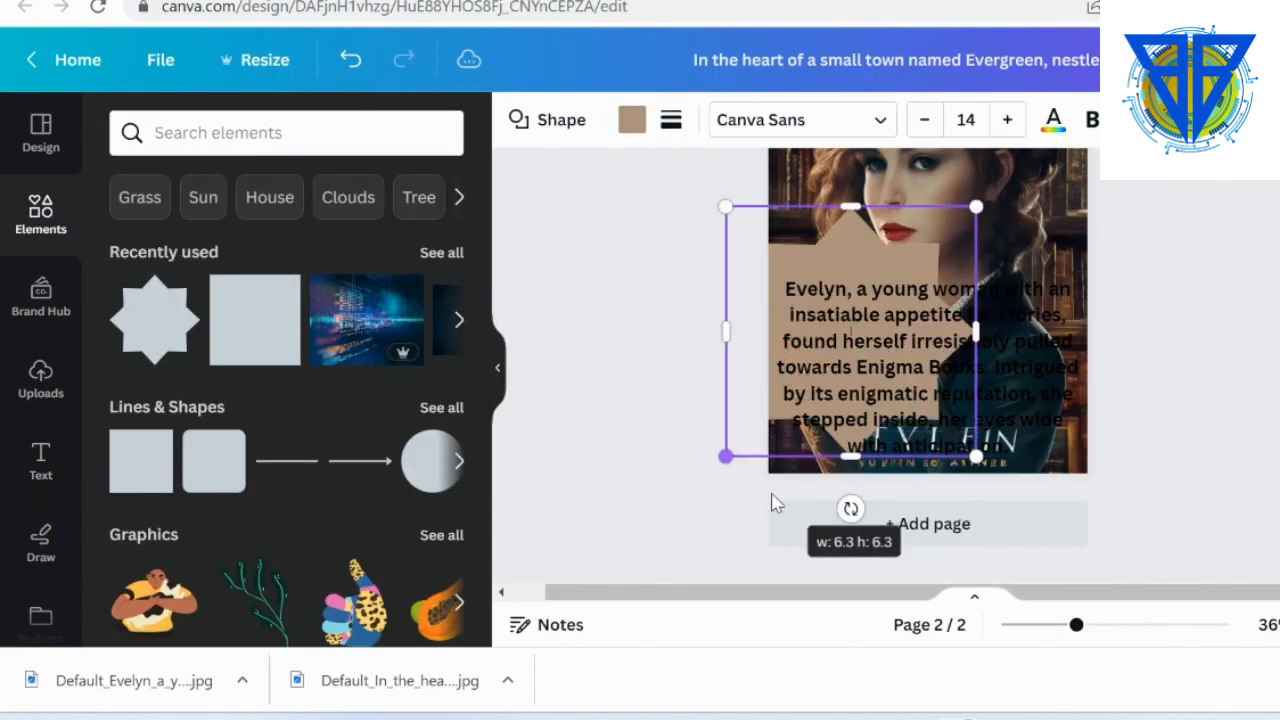
pyautogui.moveTo(771, 500); pyautogui.dragTo(1162, 564)
pyautogui.moveTo(943, 232); pyautogui.dragTo(923, 204)
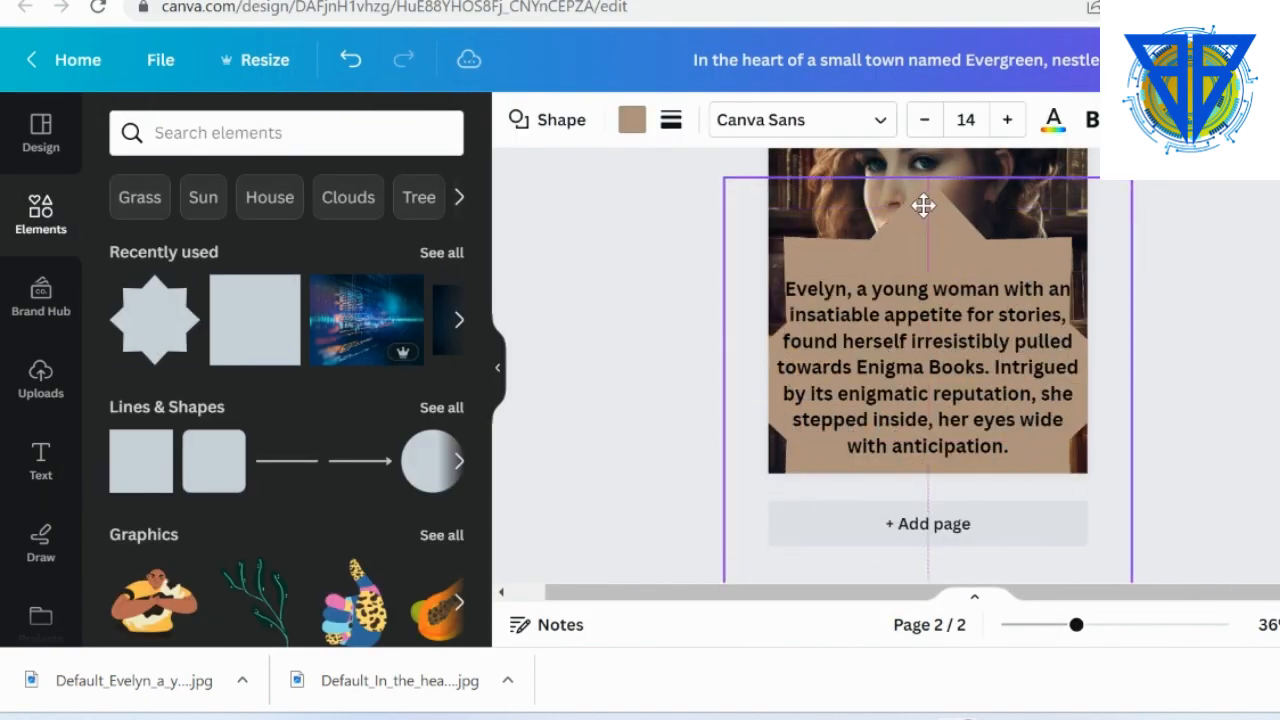
pyautogui.moveTo(1131, 179); pyautogui.dragTo(1162, 168)
pyautogui.click(1266, 286)
pyautogui.click(943, 237)
pyautogui.press('Delete')
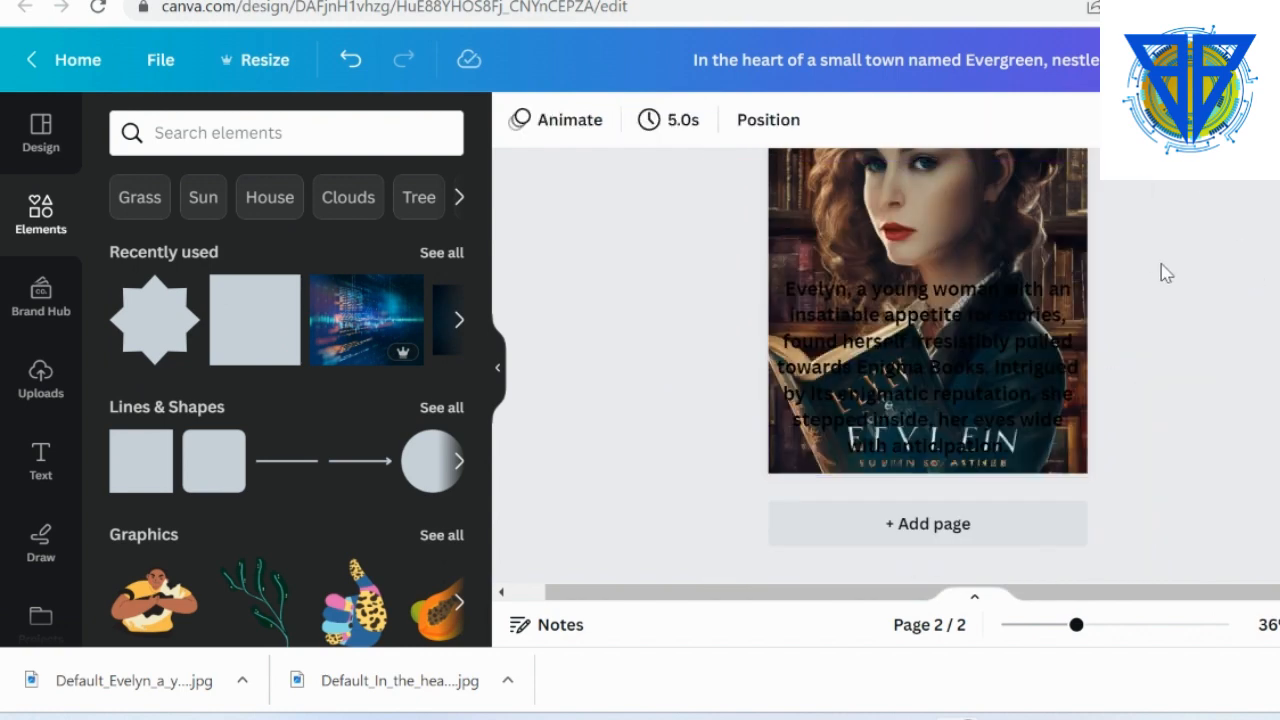
# Add a tan square shape to the portrait page and stretch it into a panel covering the paragraph's area
pyautogui.click(255, 320)
pyautogui.moveTo(879, 305); pyautogui.dragTo(778, 458)
pyautogui.moveTo(976, 206); pyautogui.dragTo(1087, 277)
pyautogui.moveTo(1087, 457); pyautogui.dragTo(1088, 463)
pyautogui.click(1088, 289)
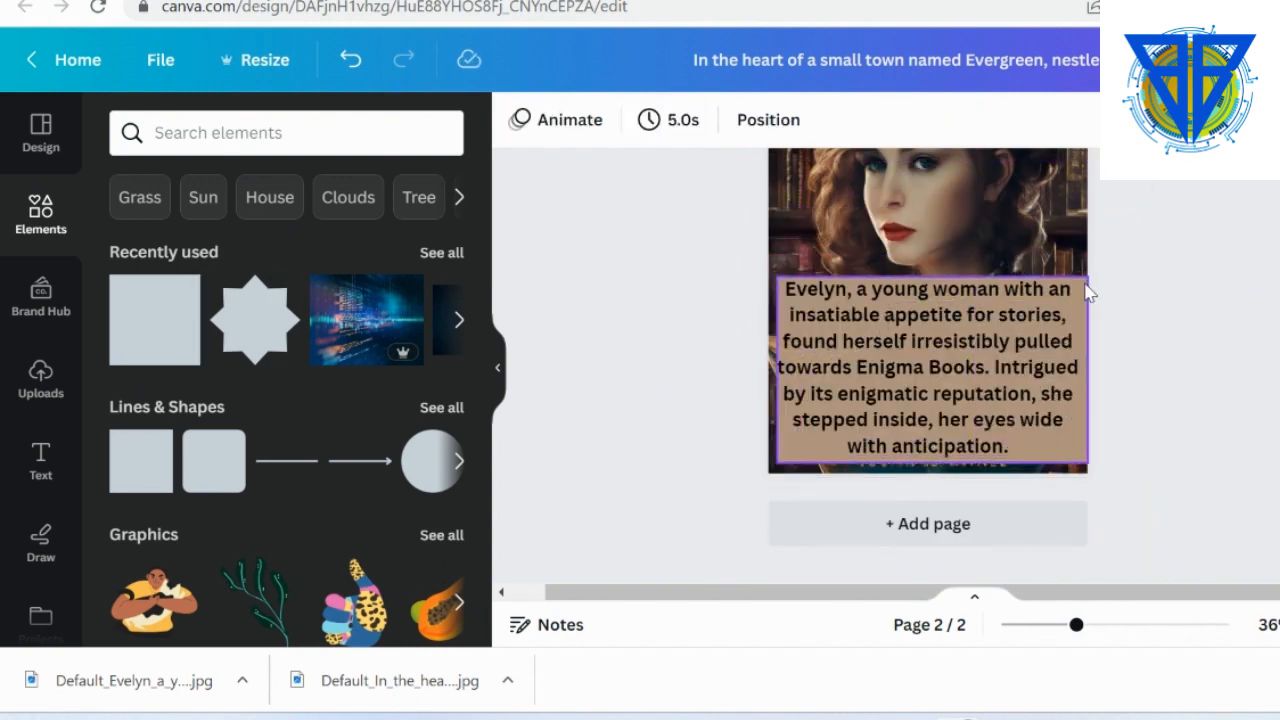
# Centre the tan panel behind the portrait page's paragraph and make it semi-transparent
pyautogui.click(871, 289)
pyautogui.click(1236, 395)
pyautogui.click(1084, 300)
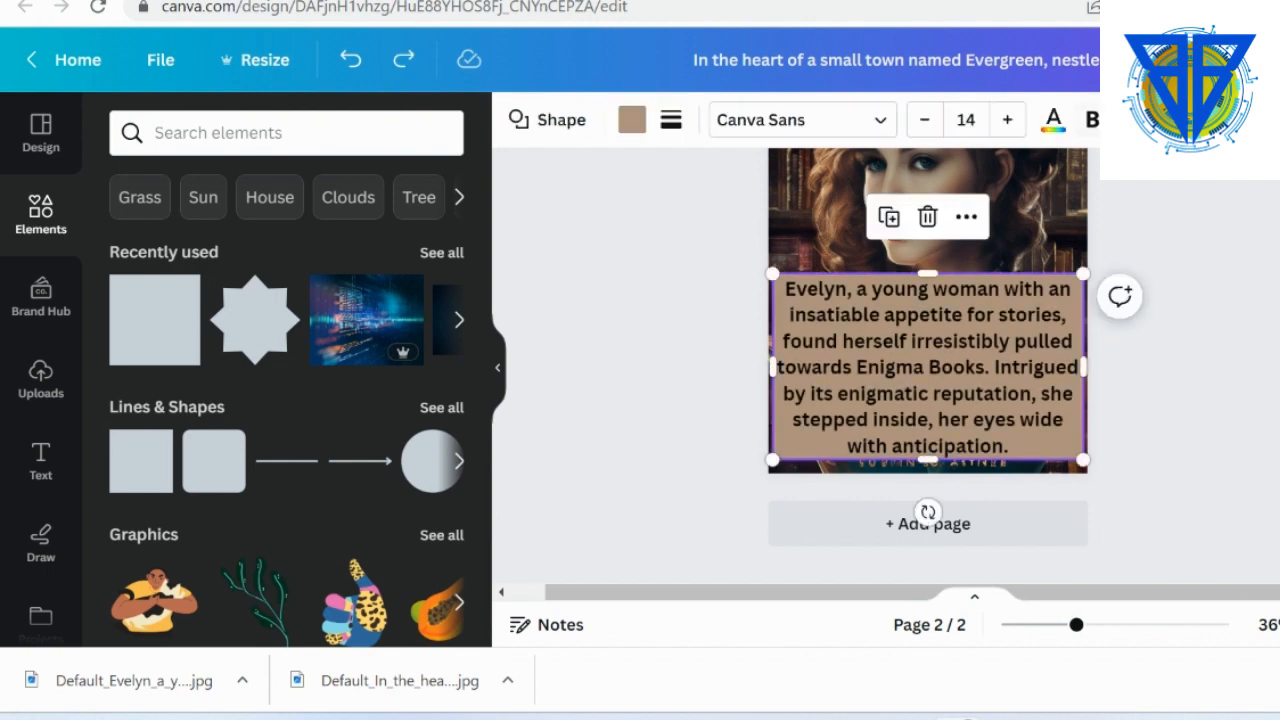
pyautogui.click(1230, 118)
pyautogui.moveTo(1226, 266); pyautogui.dragTo(1166, 266)
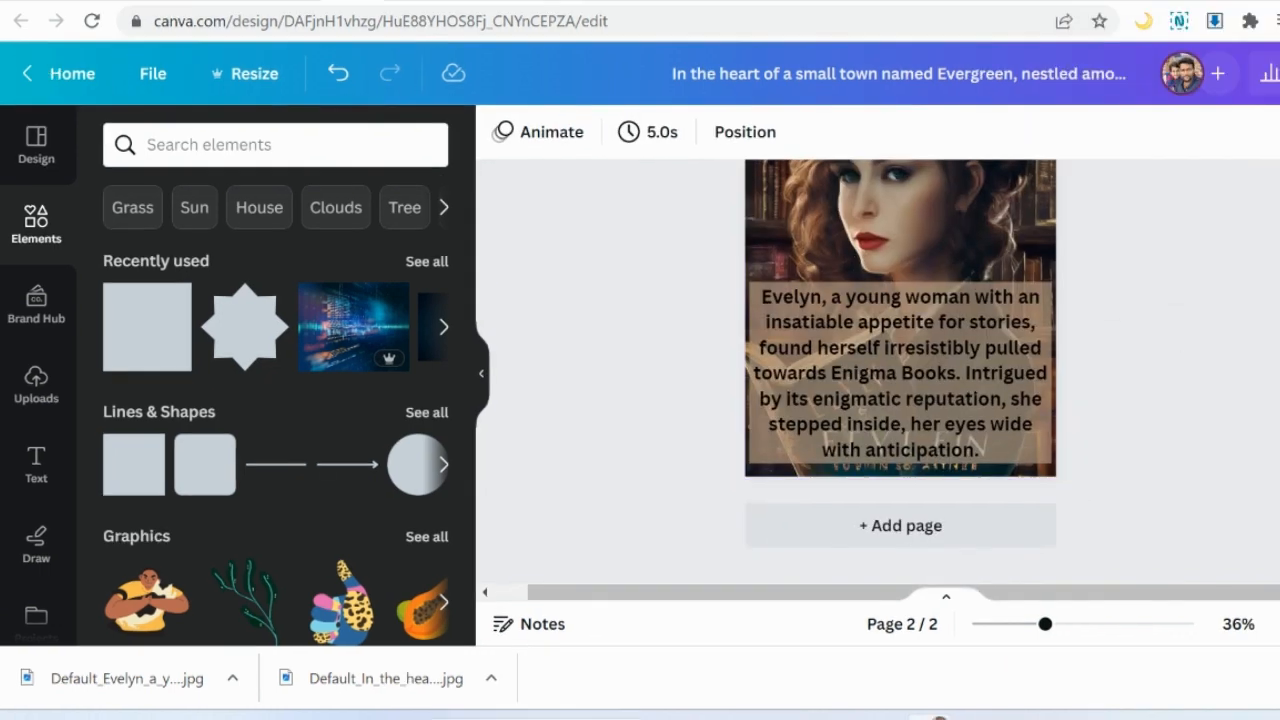
# Set up a download of all pages with PDF Standard as the file type
pyautogui.click(1275, 73)
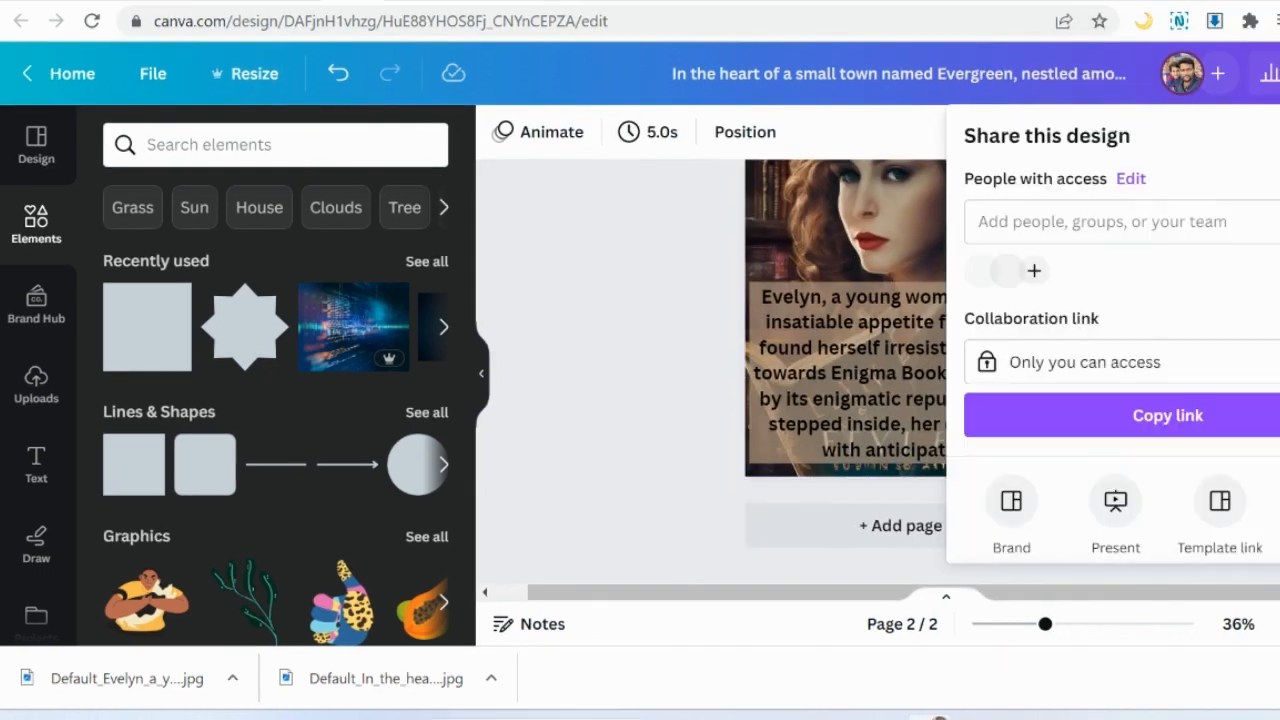
pyautogui.scroll(-3, 1143, 294)
pyautogui.click(1100, 357)
pyautogui.click(1062, 236)
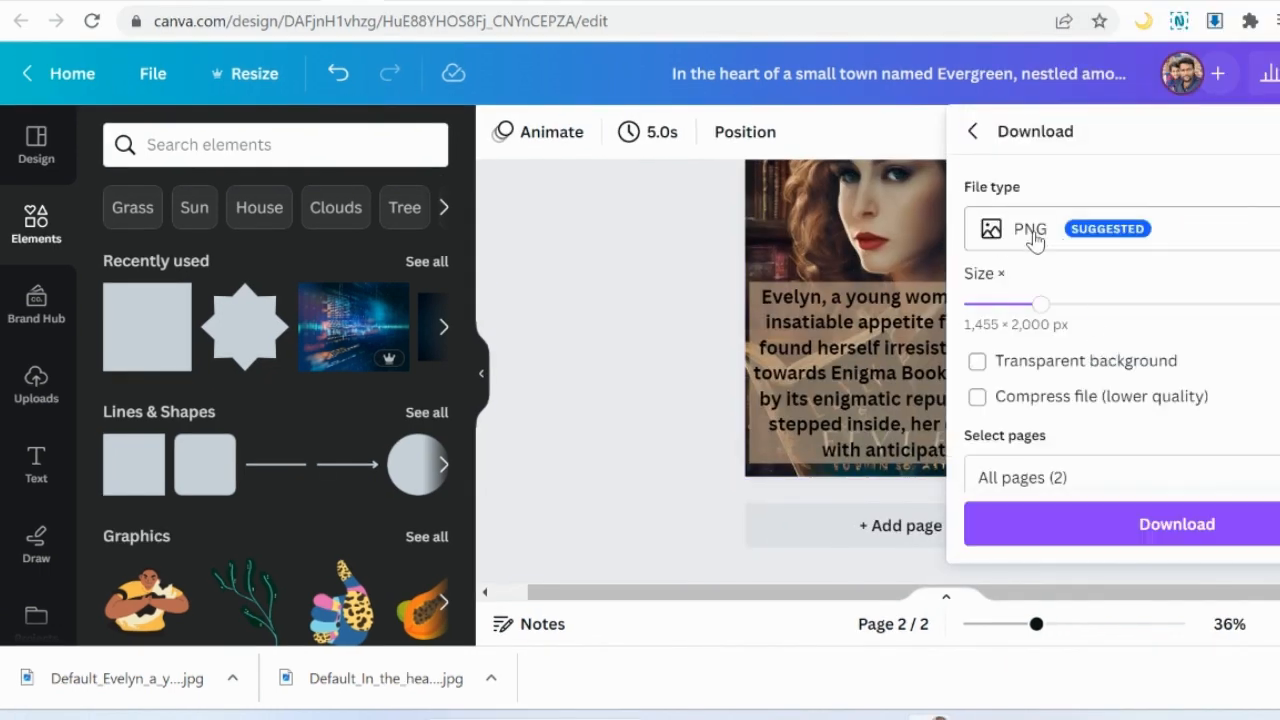
pyautogui.click(1103, 236)
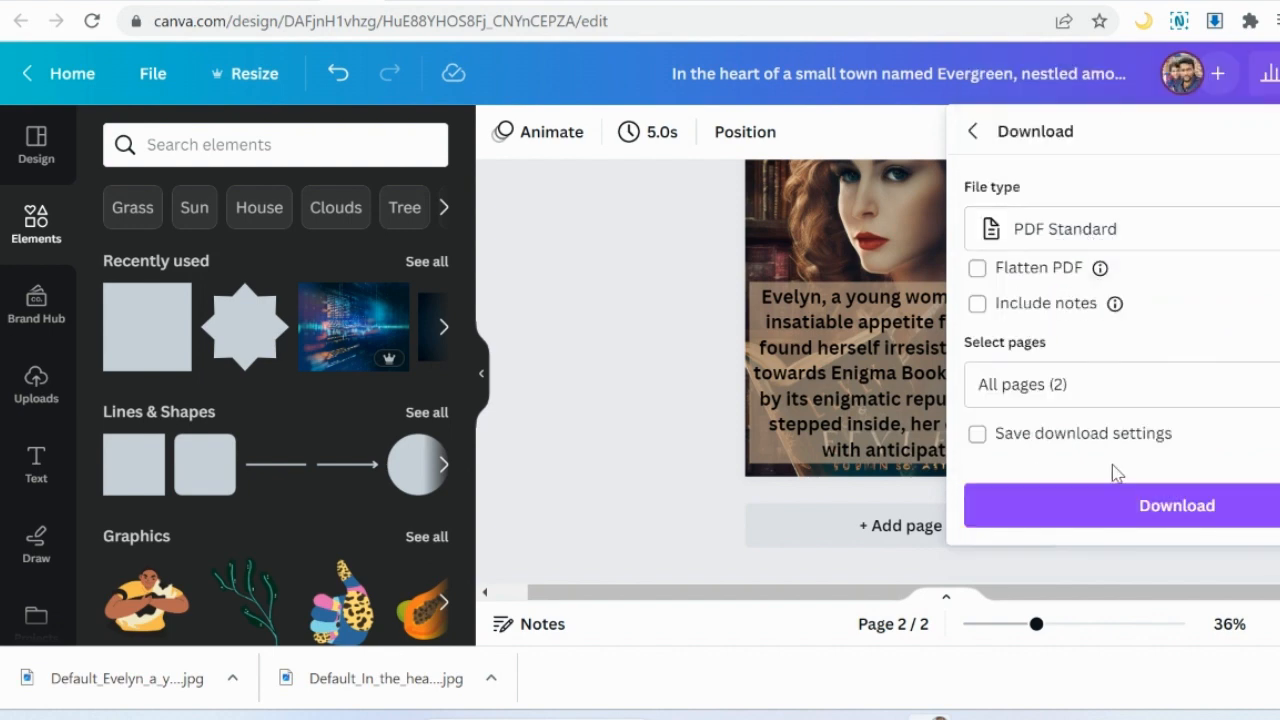
# Download the story book PDF, save it under the suggested file name, and open the saved file
pyautogui.click(1177, 505)
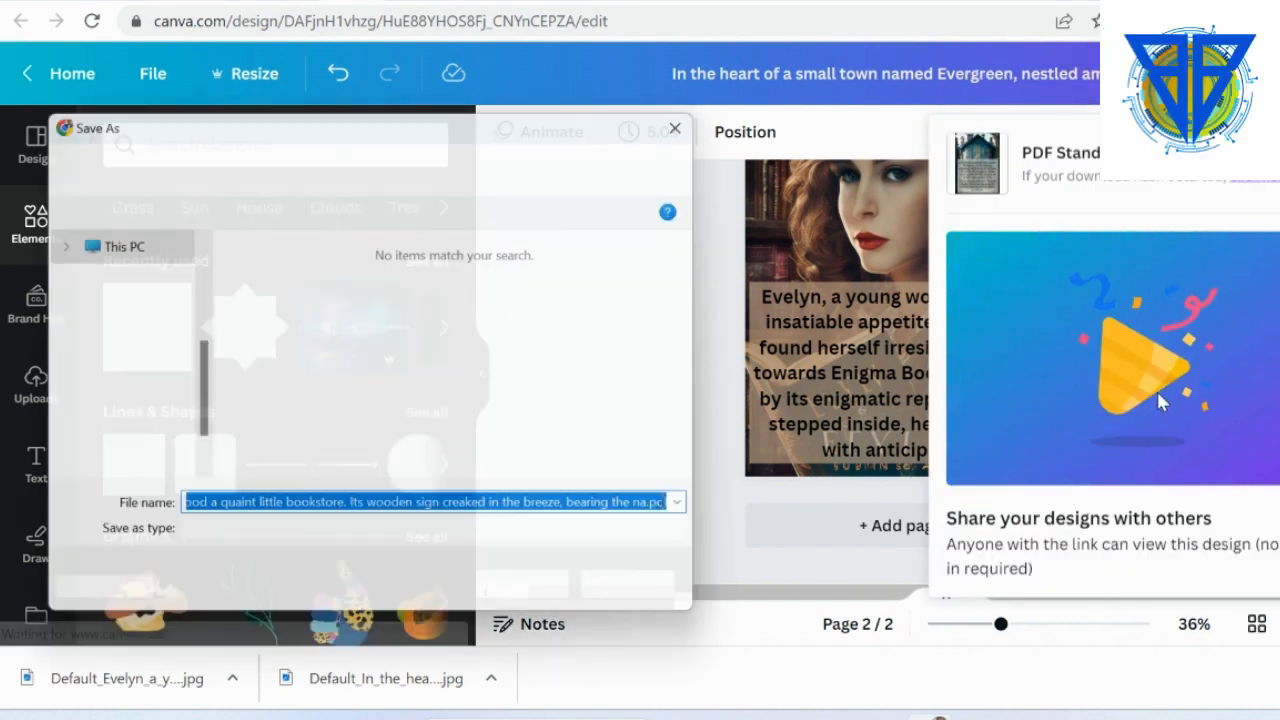
pyautogui.click(523, 598)
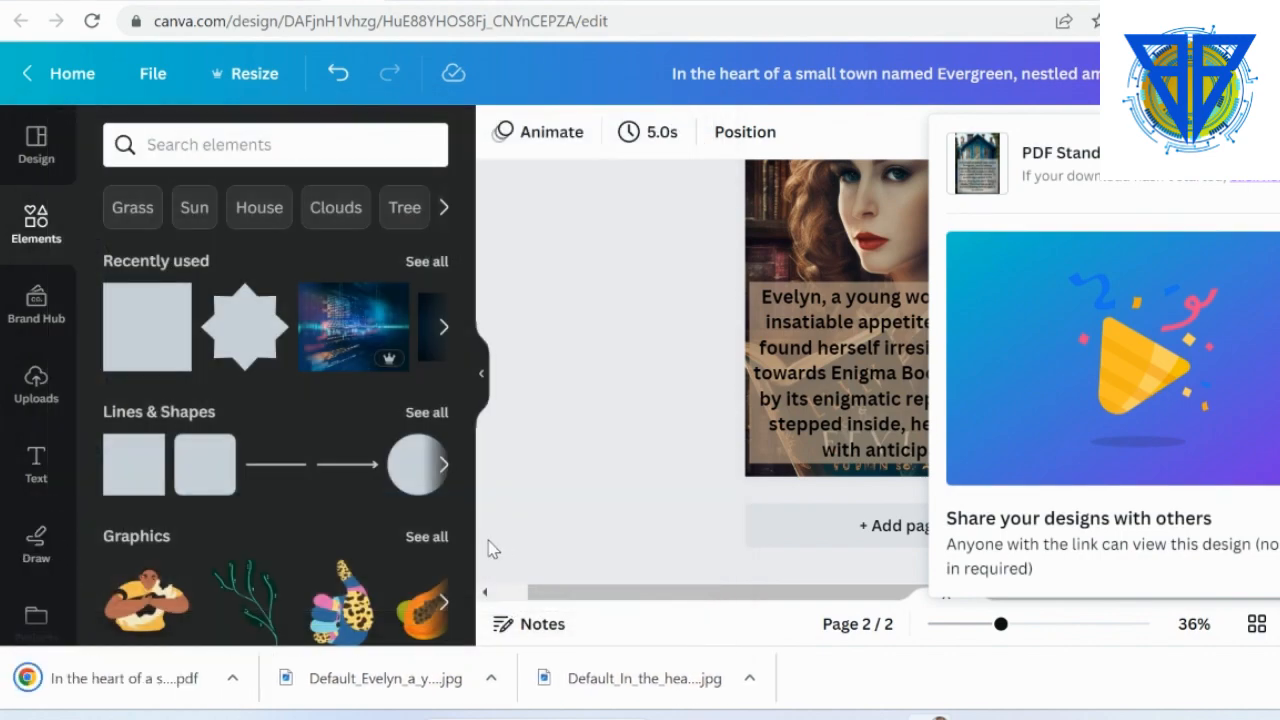
pyautogui.click(114, 686)
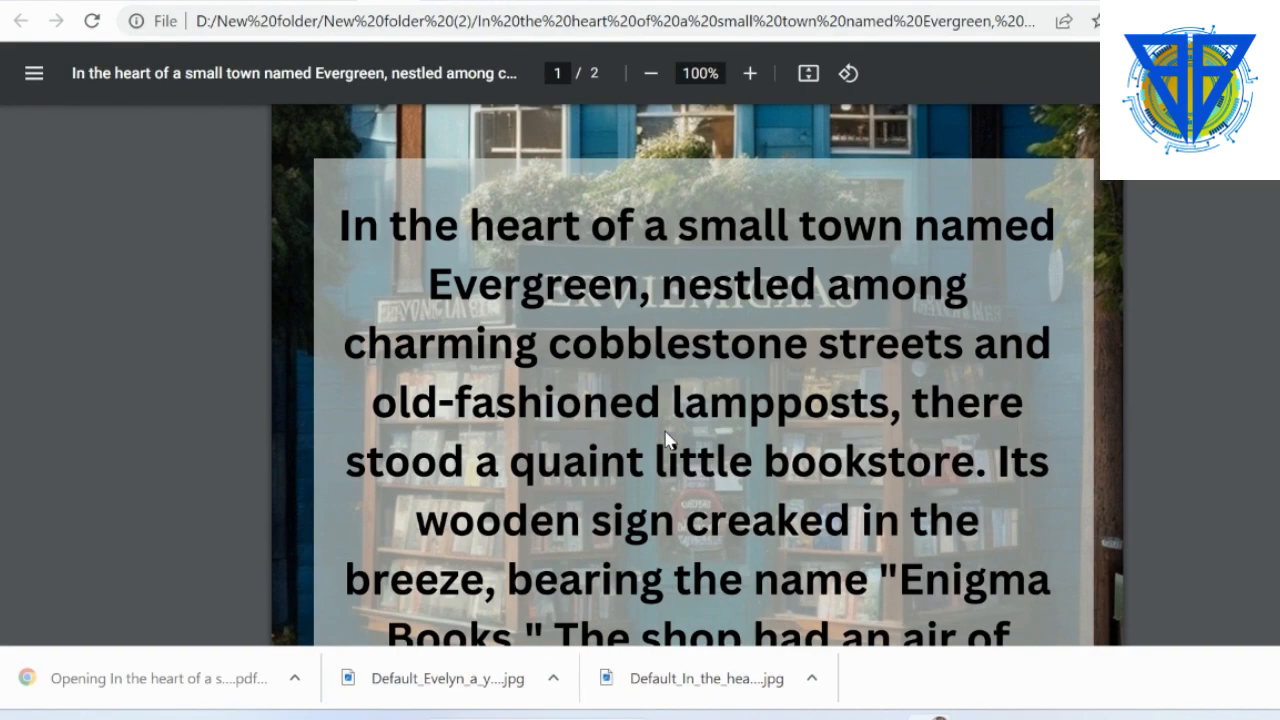
# Review both pages of the exported story book PDF, checking the paragraphs and their semi-transparent panels
pyautogui.scroll(-15, 667, 440)
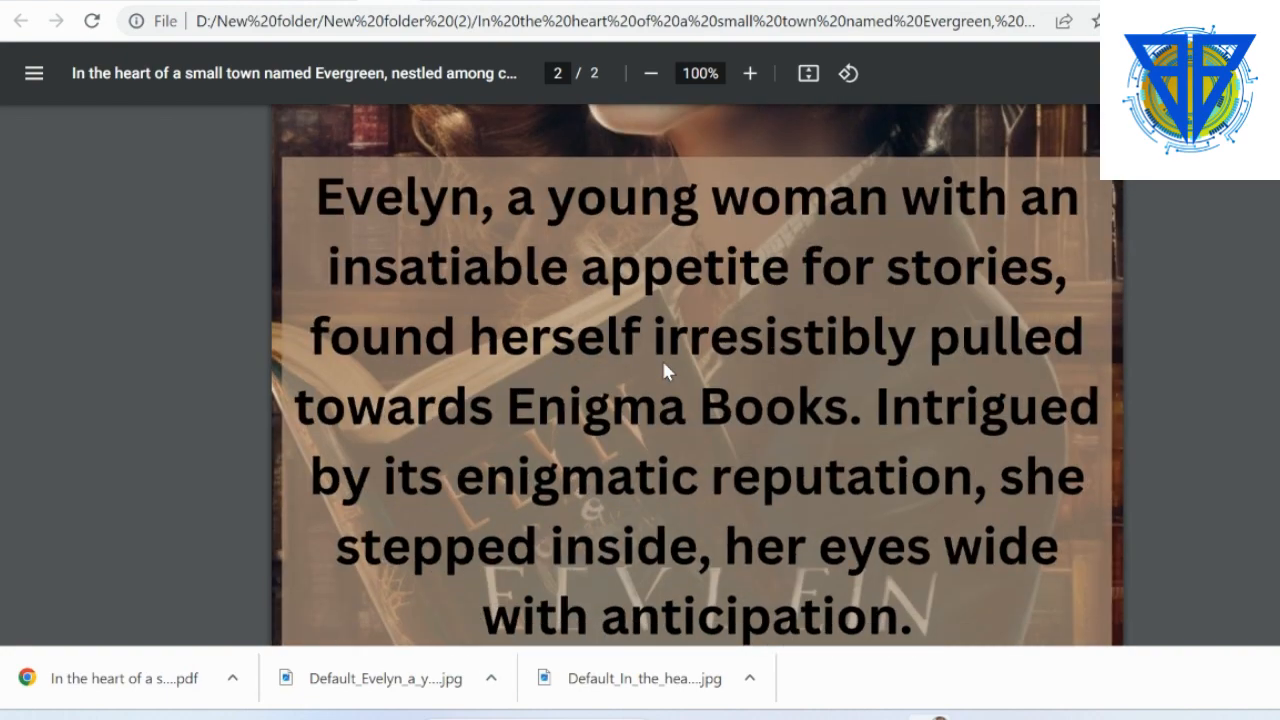
pyautogui.scroll(-1, 664, 364)
pyautogui.scroll(15, 664, 370)
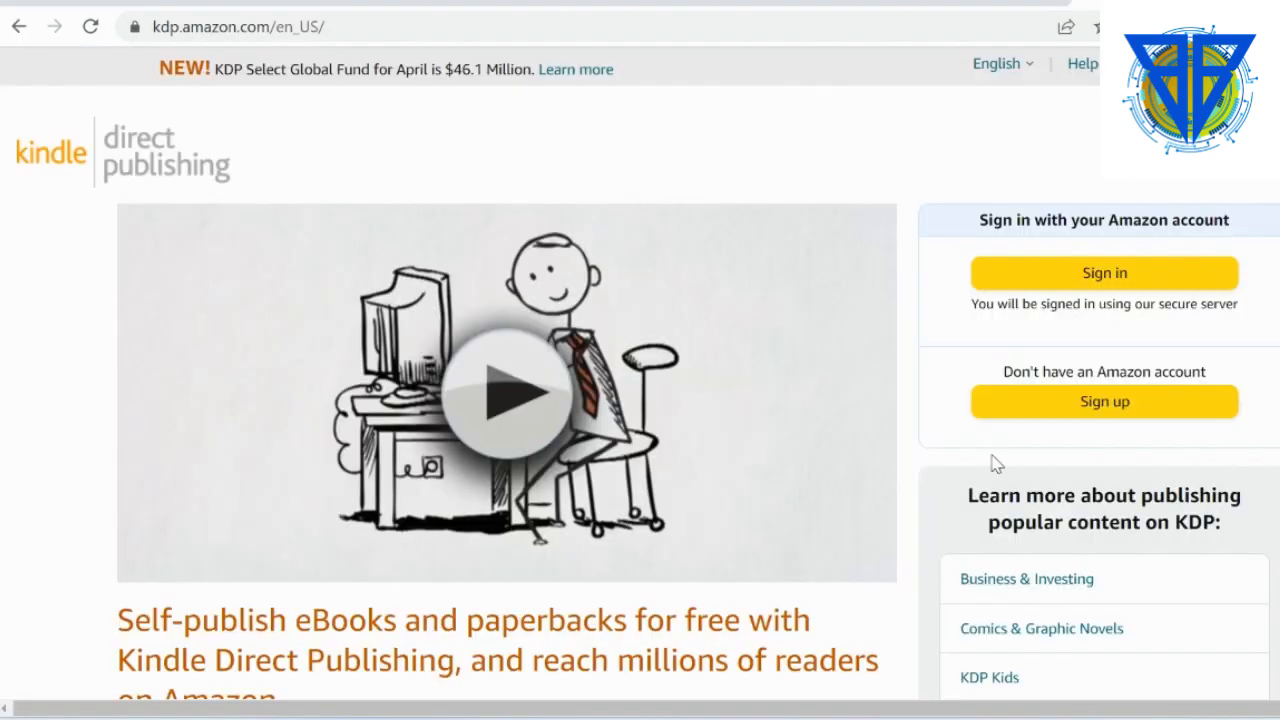
# Examine the Kindle Direct Publishing home page for its self-publishing benefits, royalty information and account sign-up options
pyautogui.scroll(-5, 545, 390)
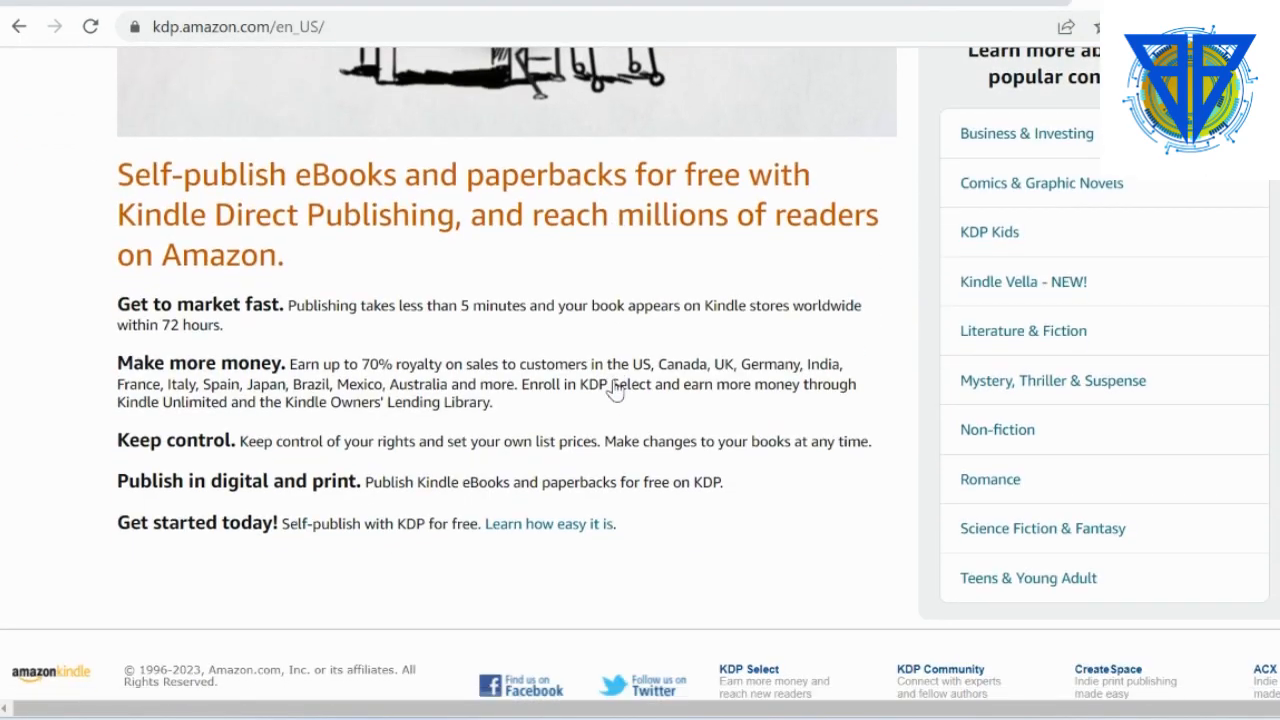
pyautogui.scroll(-1, 628, 383)
pyautogui.scroll(4, 803, 403)
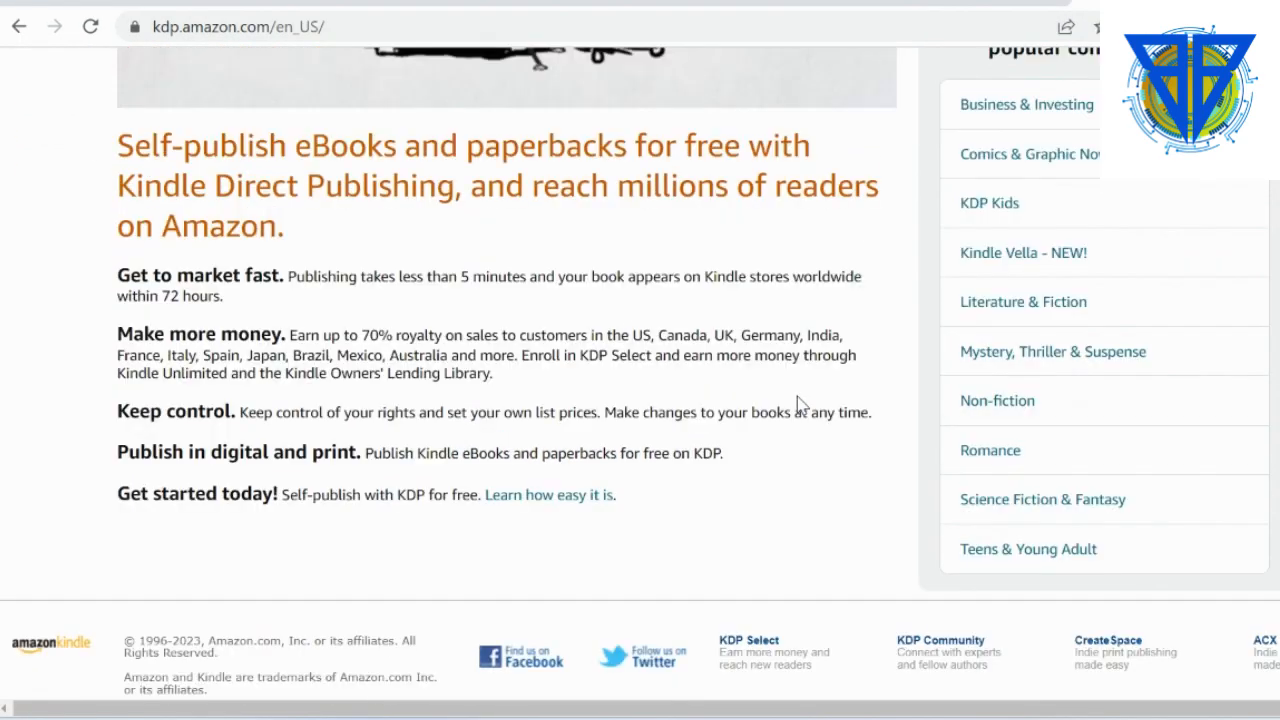
pyautogui.scroll(3, 800, 400)
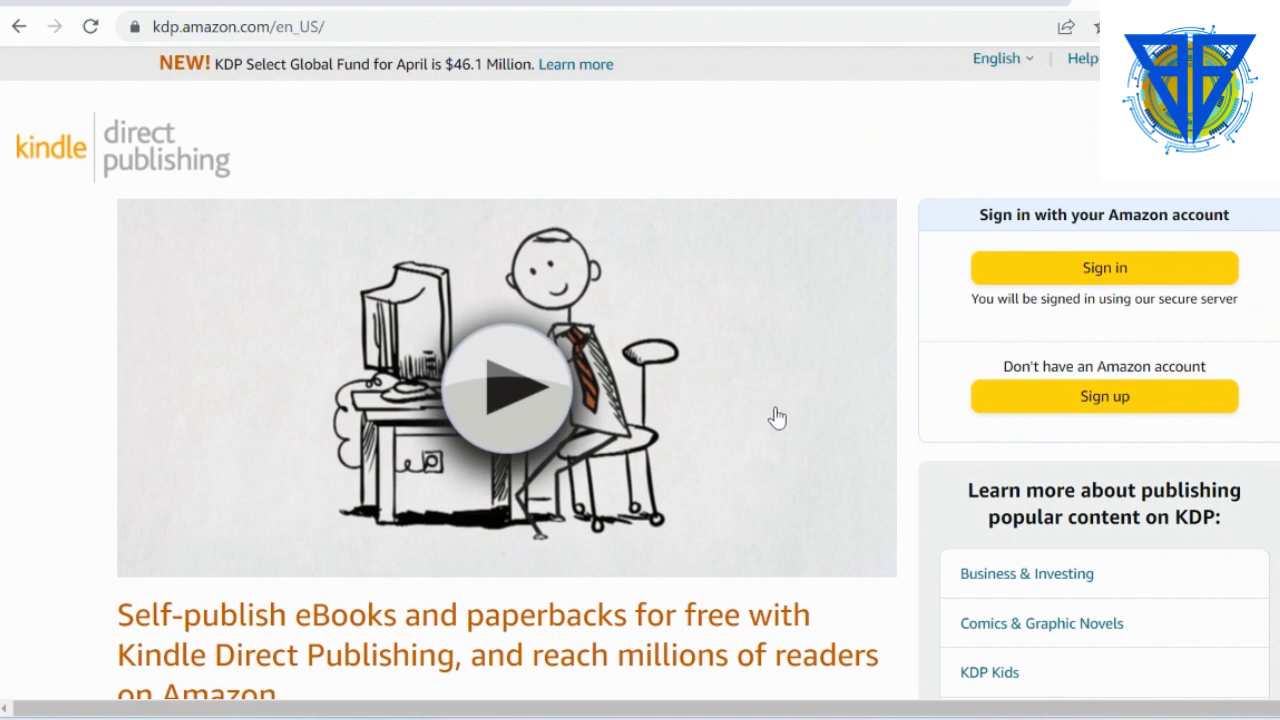
pyautogui.scroll(-5, 778, 417)
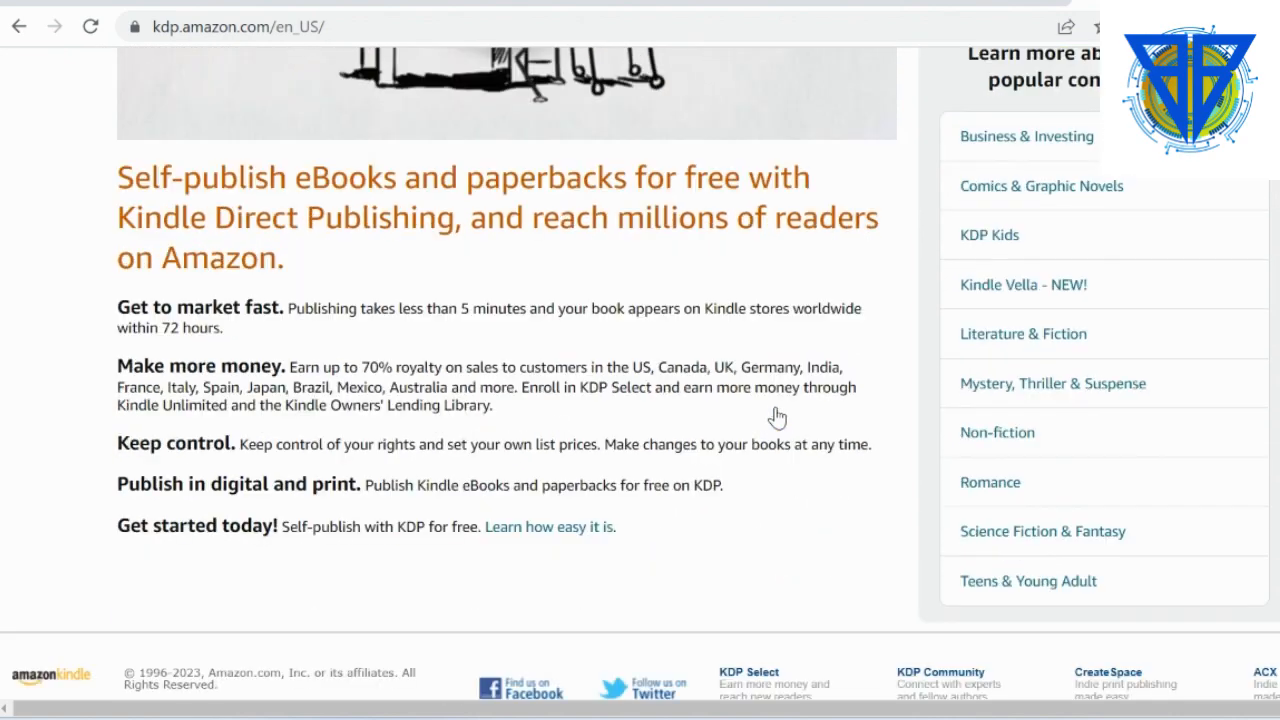
pyautogui.scroll(5, 778, 417)
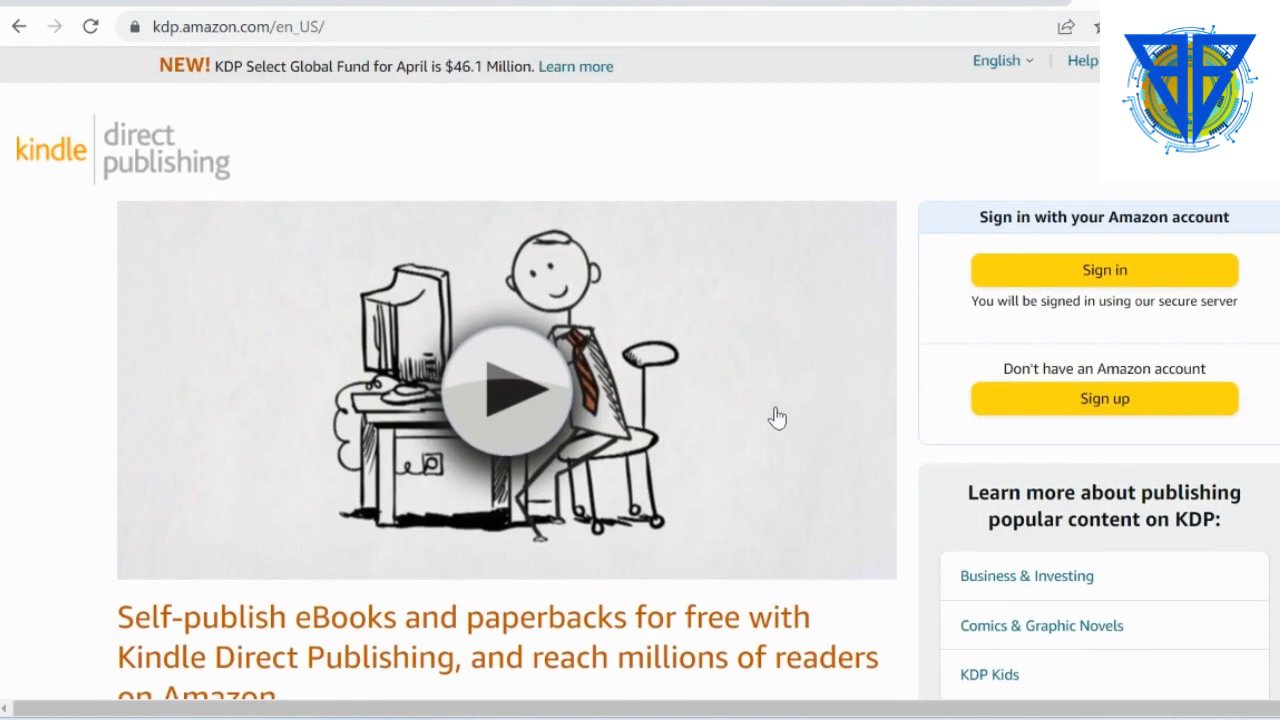